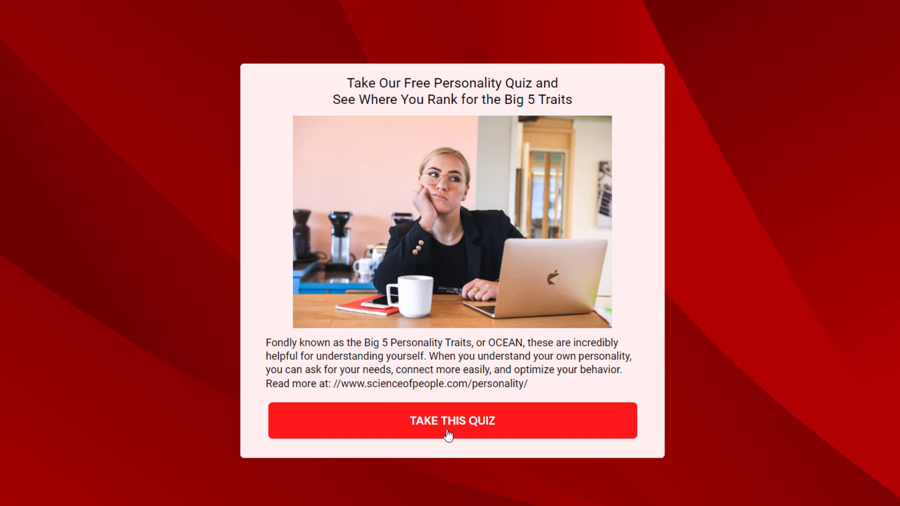
# - Start the Big 5 quiz: Strongly Agree on page one, Somewhat Agree on page two
pyautogui.click(448, 435)
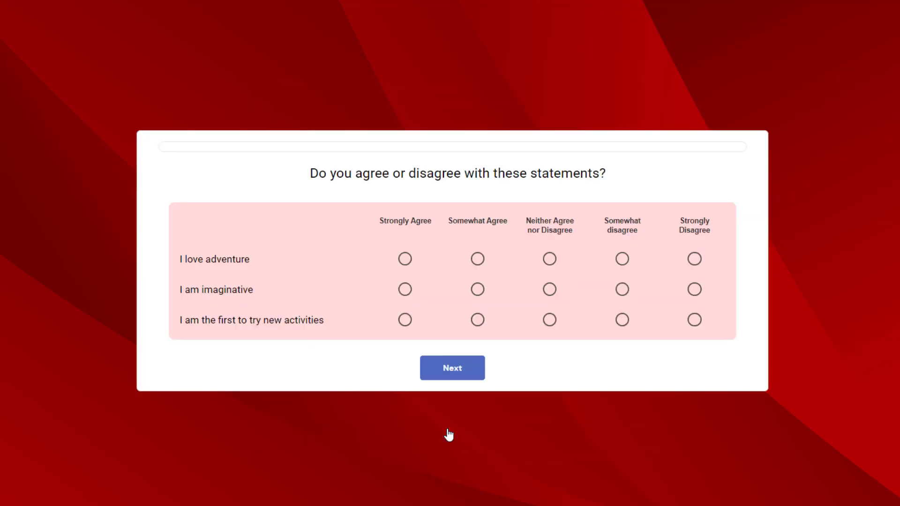
pyautogui.click(404, 258)
pyautogui.click(405, 289)
pyautogui.click(405, 320)
pyautogui.click(464, 373)
pyautogui.click(478, 253)
pyautogui.click(477, 323)
pyautogui.click(478, 286)
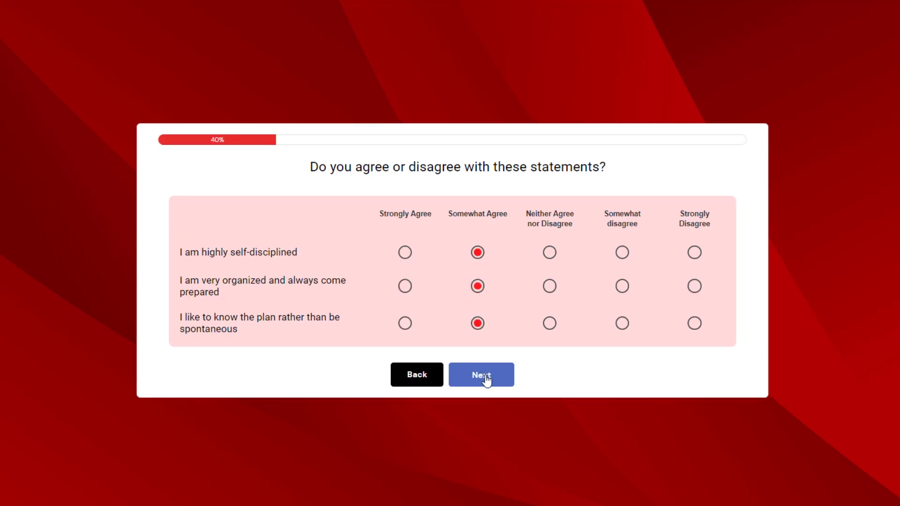
pyautogui.click(481, 375)
# - Answer Strongly Agree on the extraversion page, then Somewhat Agree on trust and empathy
pyautogui.click(405, 256)
pyautogui.click(405, 286)
pyautogui.click(405, 320)
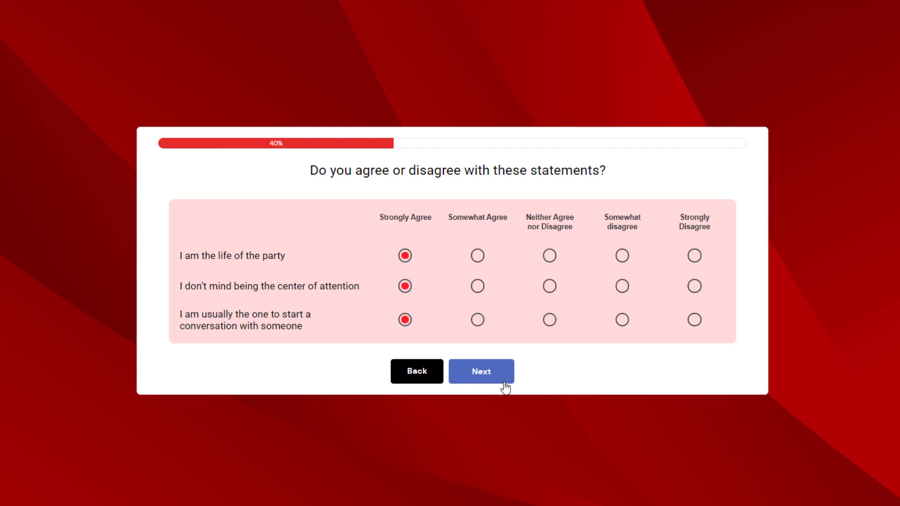
pyautogui.click(500, 380)
pyautogui.click(475, 262)
pyautogui.click(477, 292)
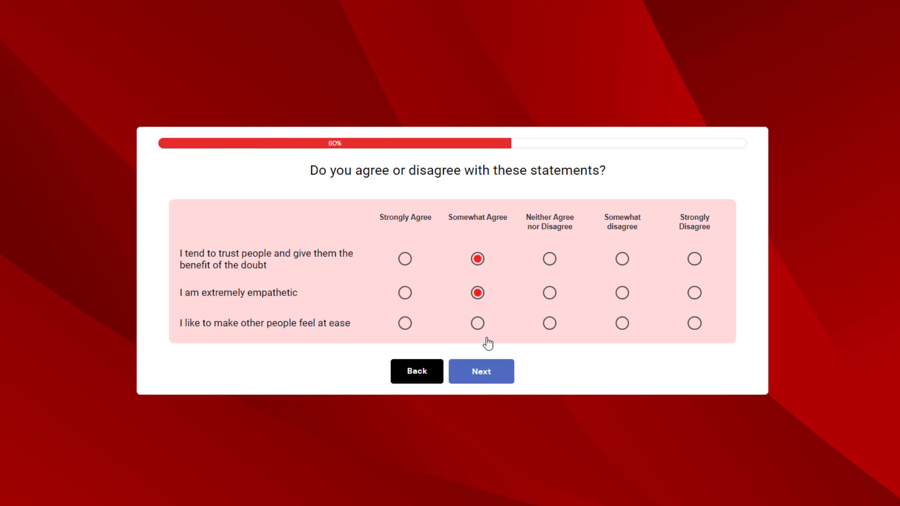
pyautogui.click(487, 382)
# - Submit the email form and scroll through the 46/60 results leaderboard
pyautogui.click(445, 356)
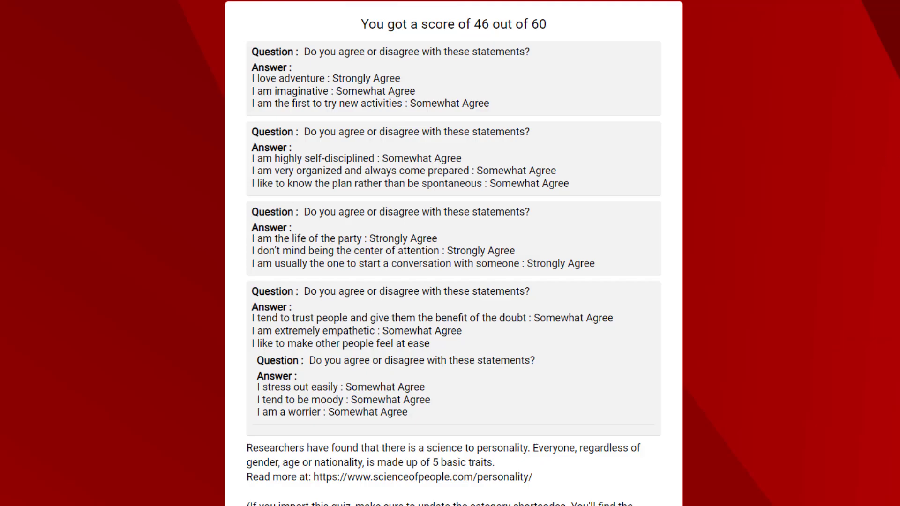
pyautogui.scroll(-3, 453, 253)
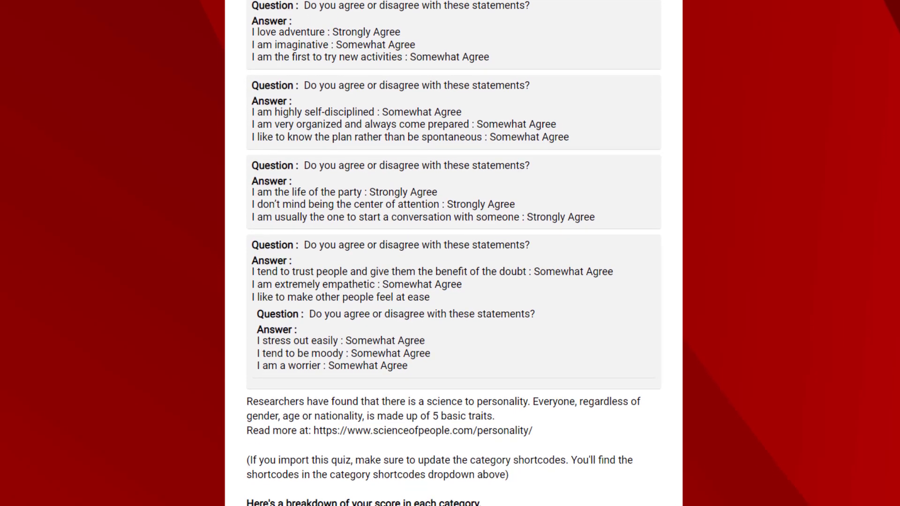
pyautogui.scroll(-5, 454, 253)
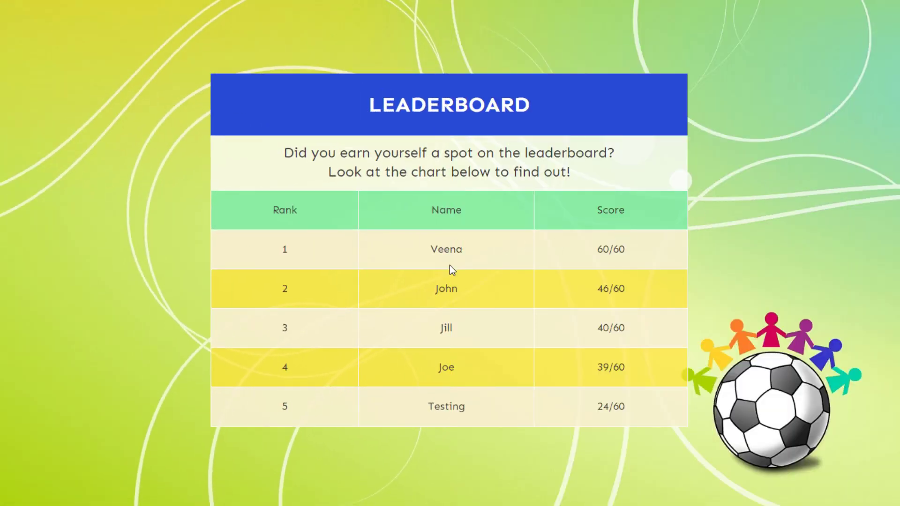
# - Highlight the 46/60 score in the leaderboard's second row, then clear the highlight
pyautogui.moveTo(595, 288); pyautogui.dragTo(670, 291)
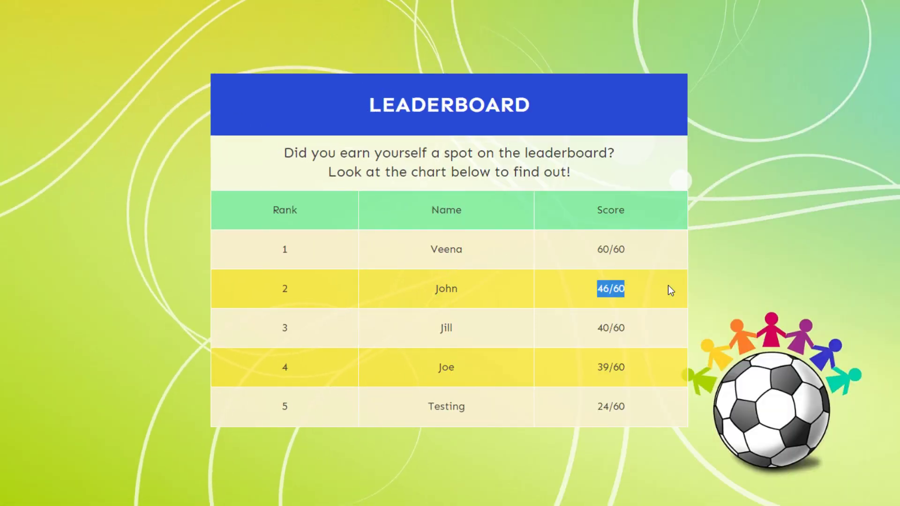
pyautogui.click(621, 322)
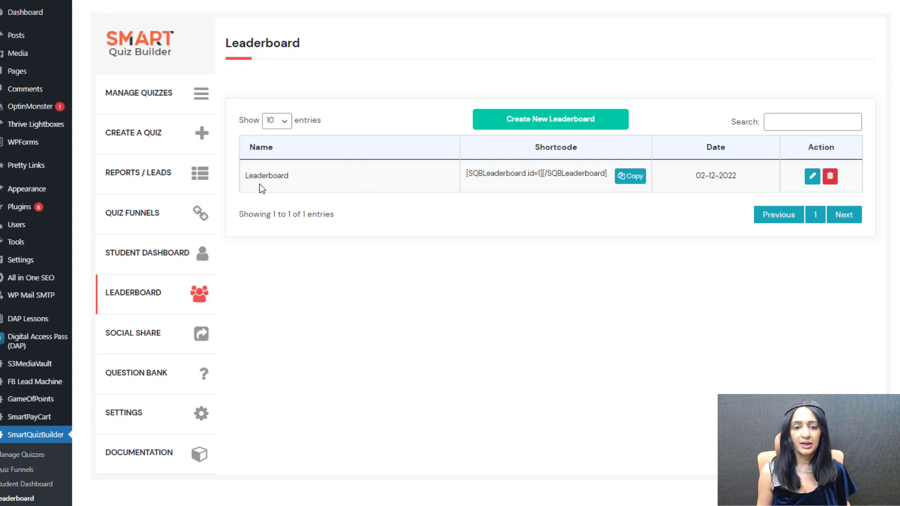
# - Edit the existing leaderboard, preview its Customizer and Shortcode tabs, and return to General Settings
pyautogui.click(812, 176)
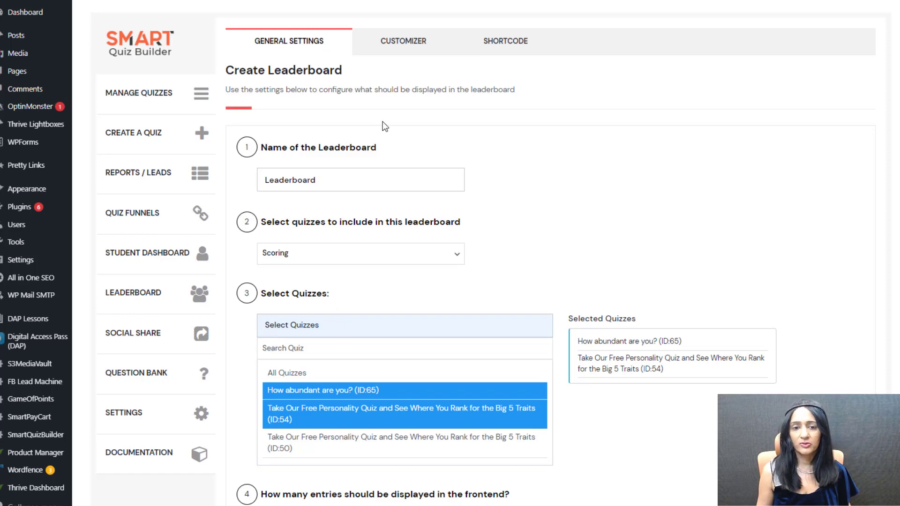
pyautogui.click(412, 47)
pyautogui.scroll(-2, 829, 267)
pyautogui.scroll(2, 829, 267)
pyautogui.click(514, 46)
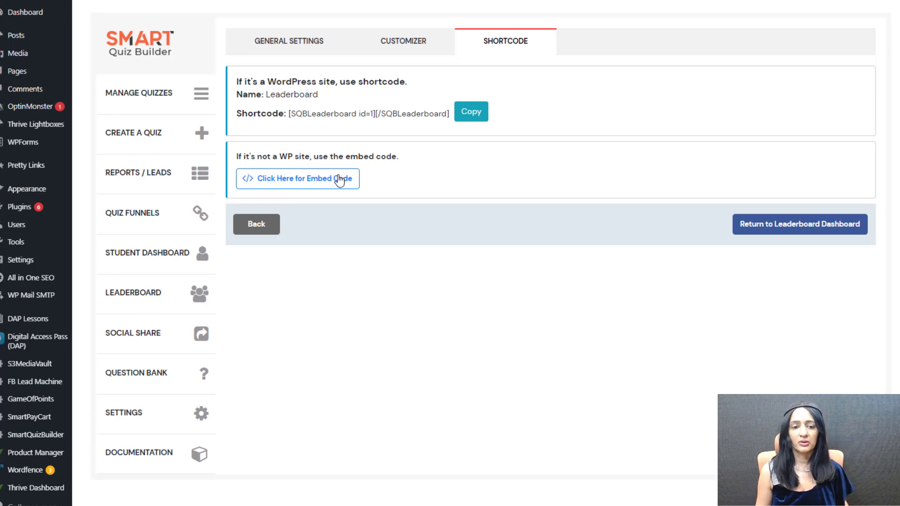
pyautogui.click(301, 45)
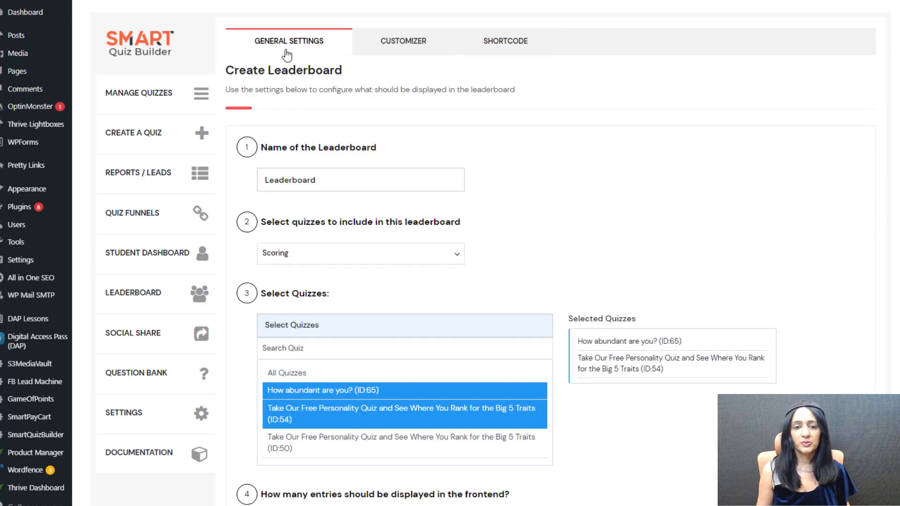
pyautogui.scroll(-1, 392, 170)
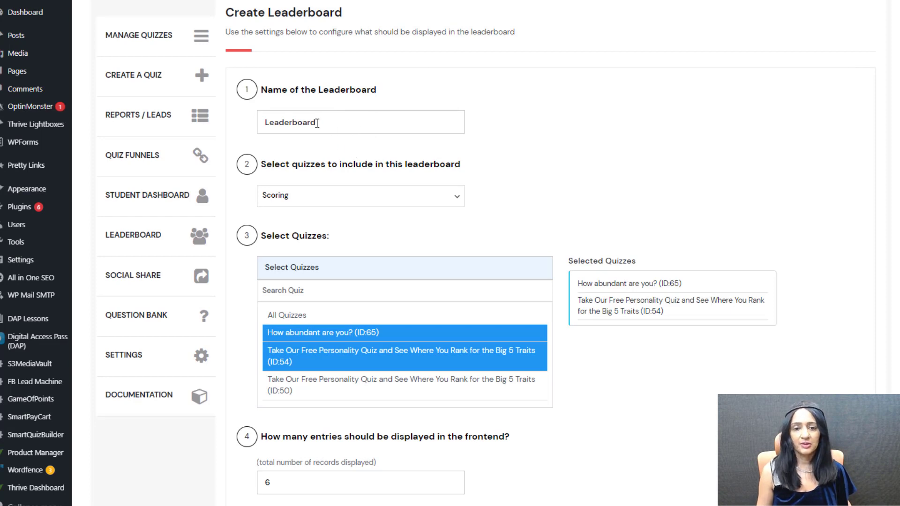
pyautogui.scroll(-1, 318, 164)
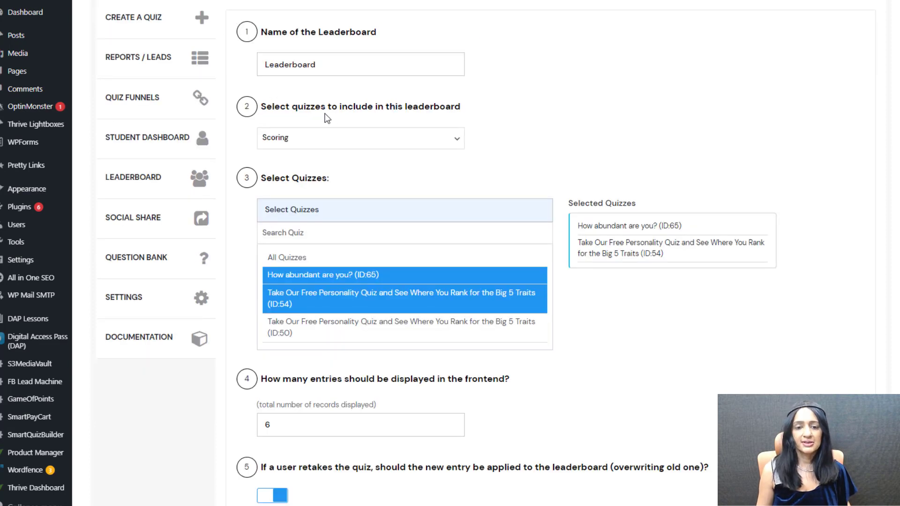
pyautogui.click(353, 142)
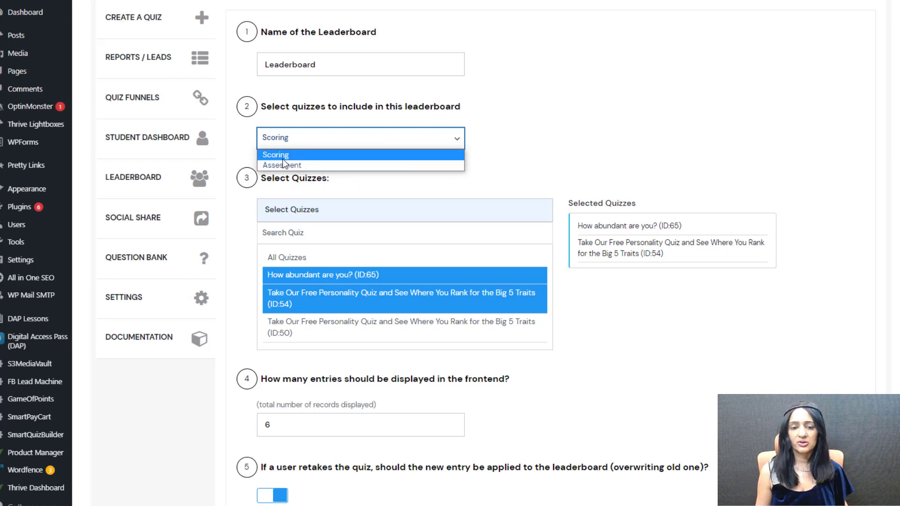
pyautogui.click(605, 148)
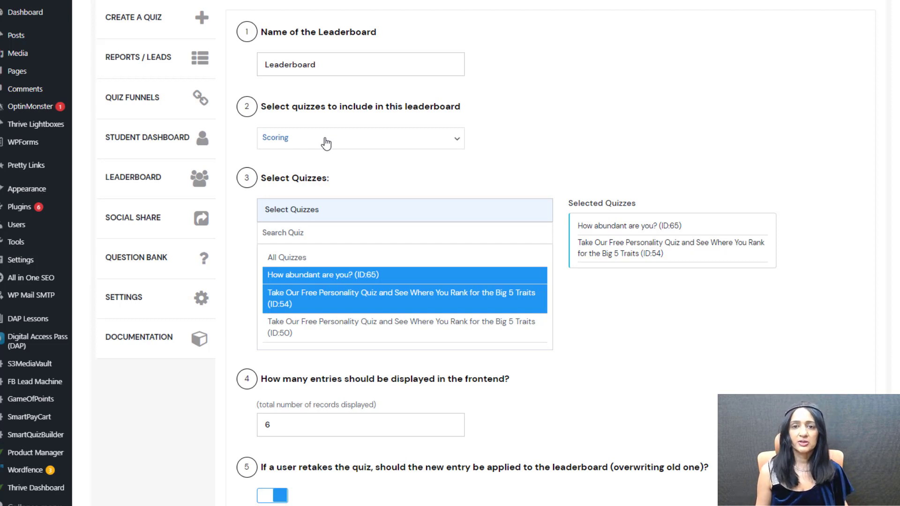
pyautogui.scroll(-1, 331, 197)
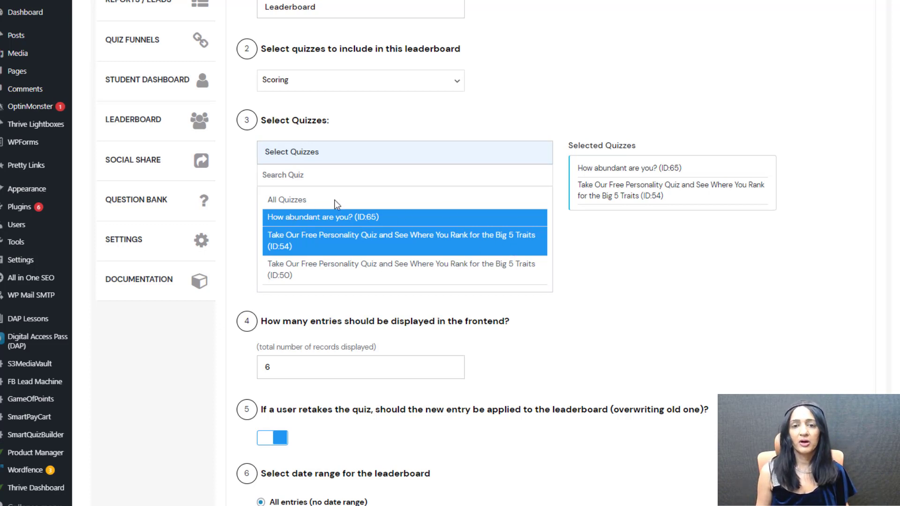
# - Keep only the Big 5 personality quiz (ID:54) selected, dropping 'How abundant are you? (ID:65)'
pyautogui.click(320, 231)
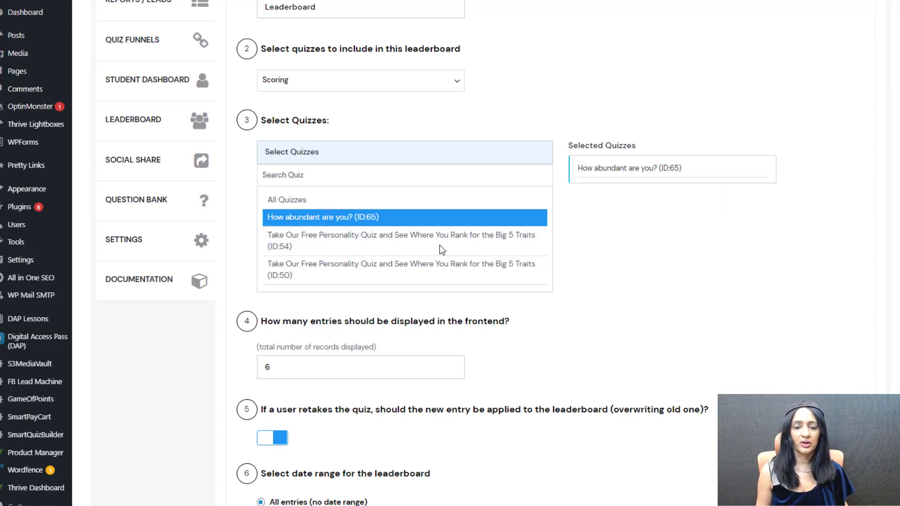
pyautogui.click(476, 255)
pyautogui.click(395, 219)
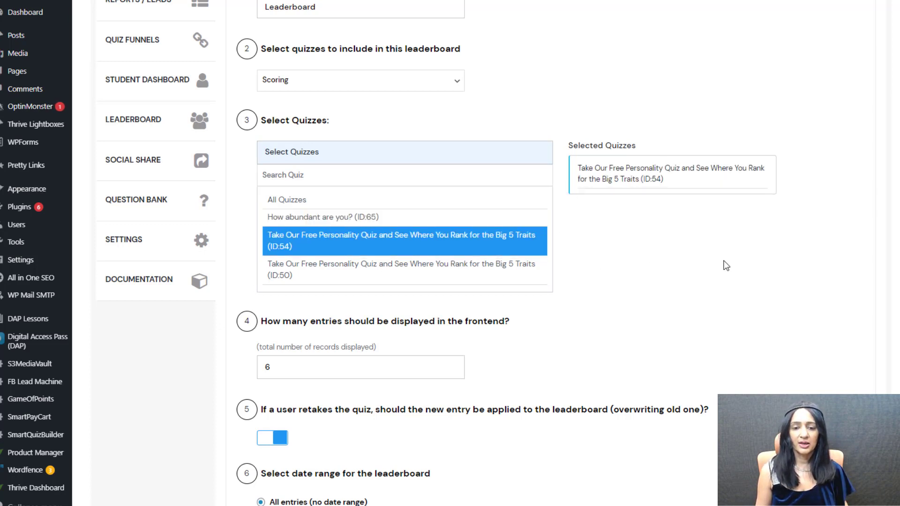
# - Change the number of displayed entries from 6 to 5
pyautogui.scroll(-1, 336, 248)
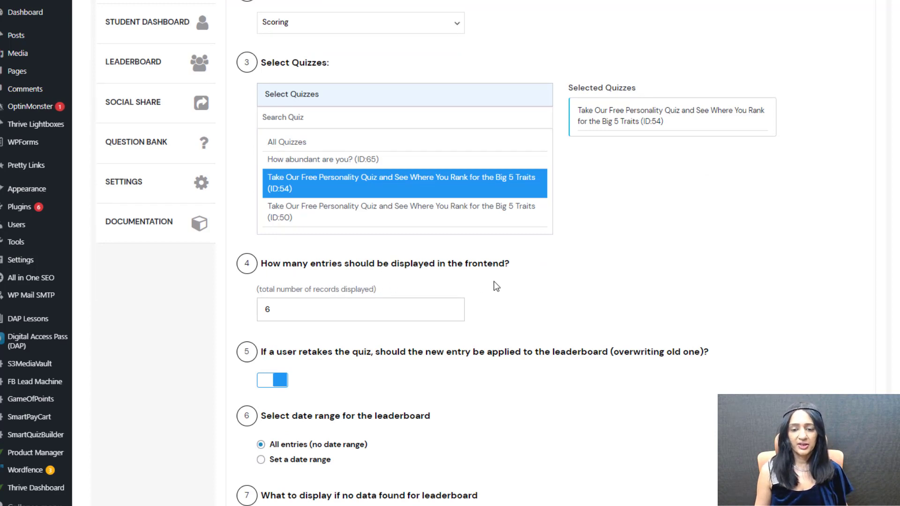
pyautogui.scroll(-1, 396, 297)
pyautogui.click(267, 260)
pyautogui.press('BackSpace')
pyautogui.write('5')
pyautogui.click(624, 260)
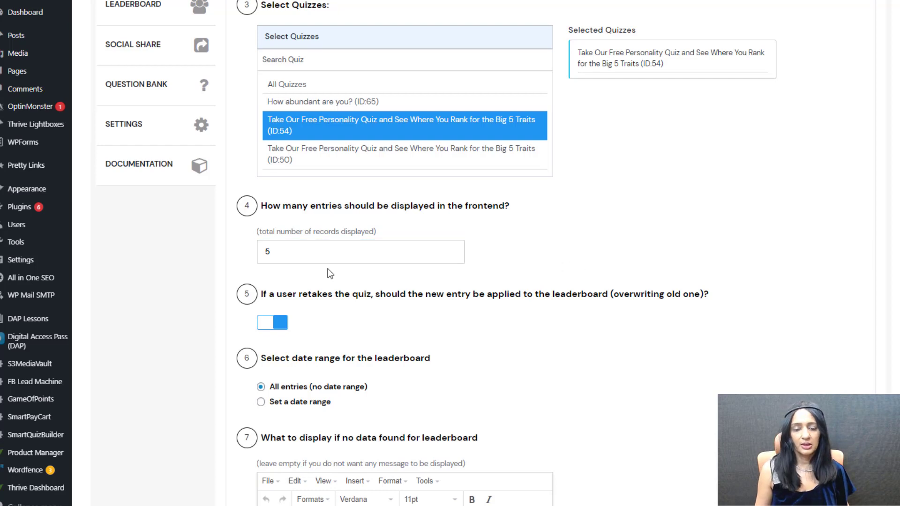
pyautogui.scroll(-2, 333, 272)
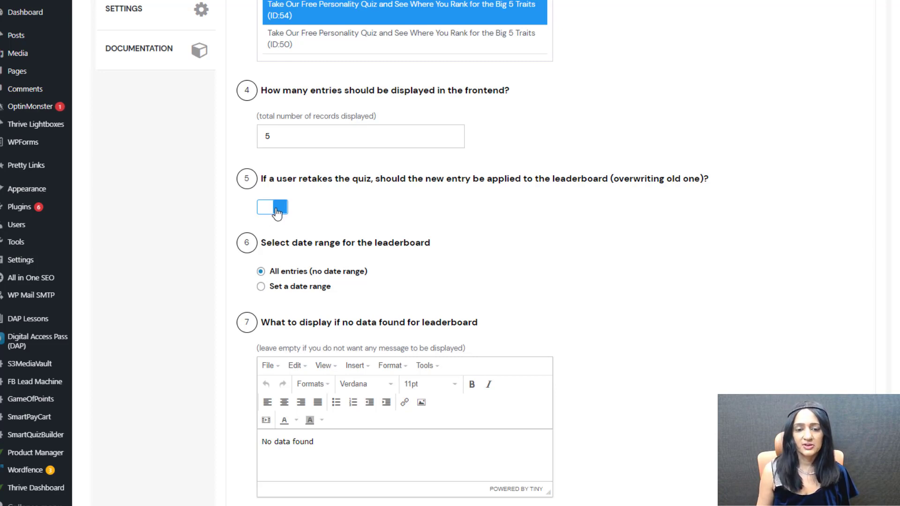
pyautogui.scroll(-1, 203, 248)
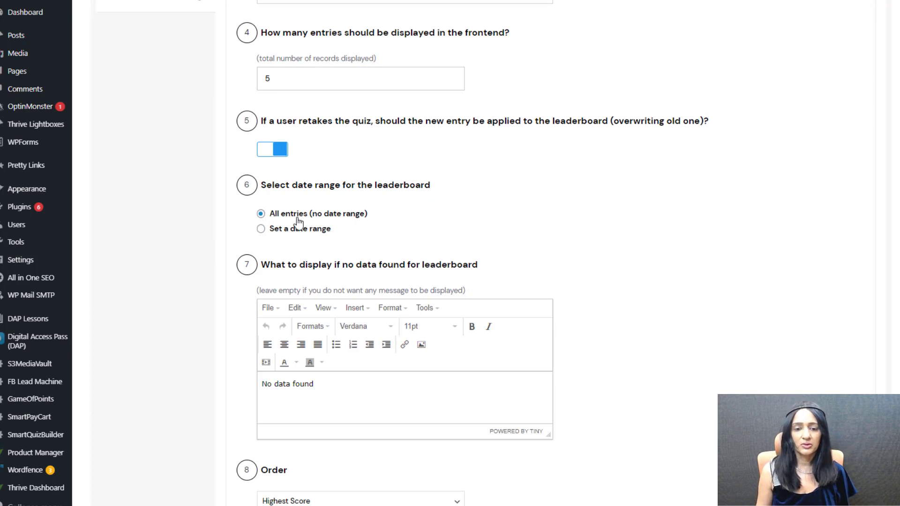
pyautogui.click(261, 229)
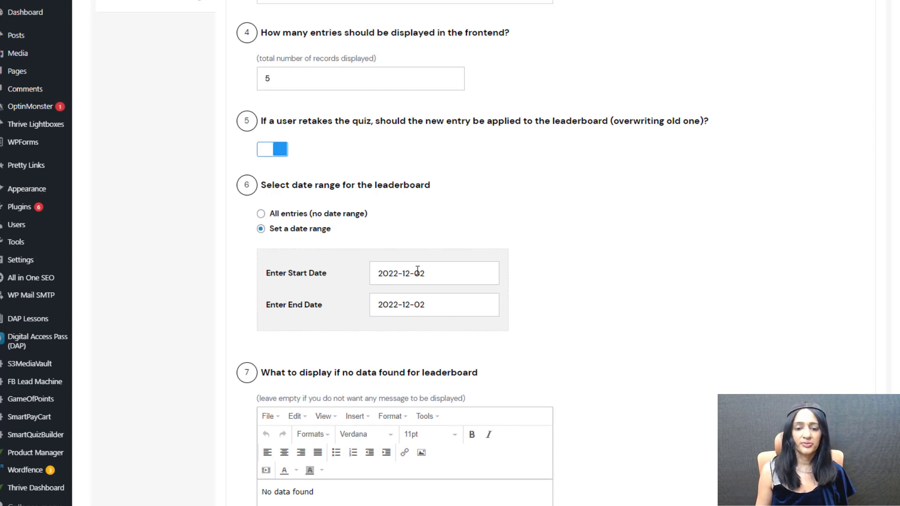
pyautogui.click(463, 273)
pyautogui.click(454, 300)
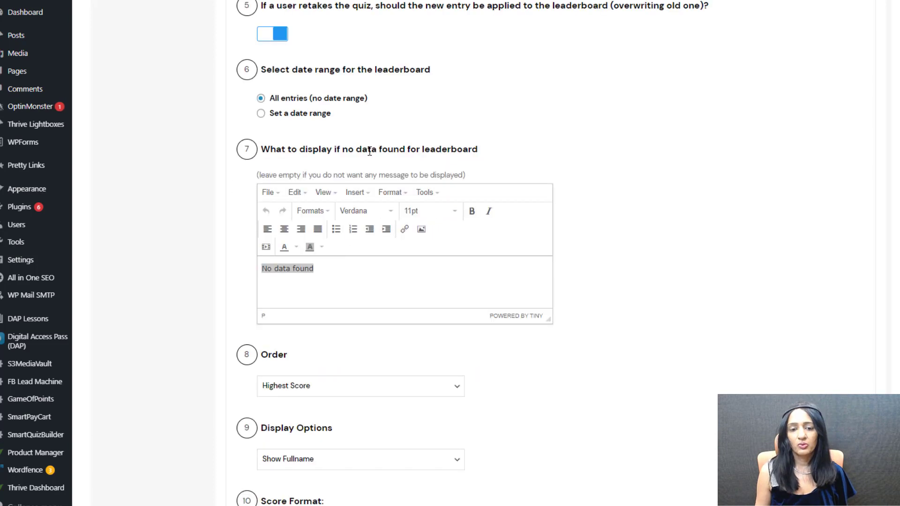
pyautogui.click(318, 283)
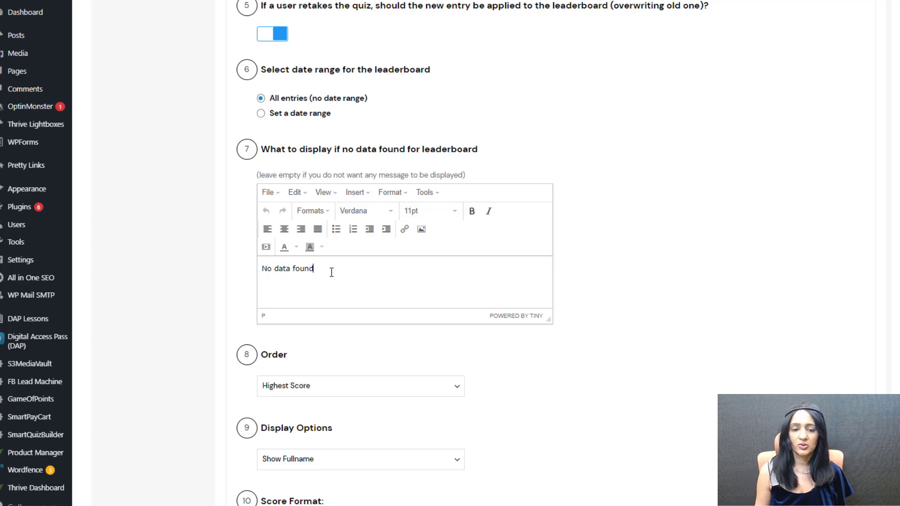
pyautogui.scroll(-3, 214, 244)
pyautogui.click(263, 209)
pyautogui.click(263, 209)
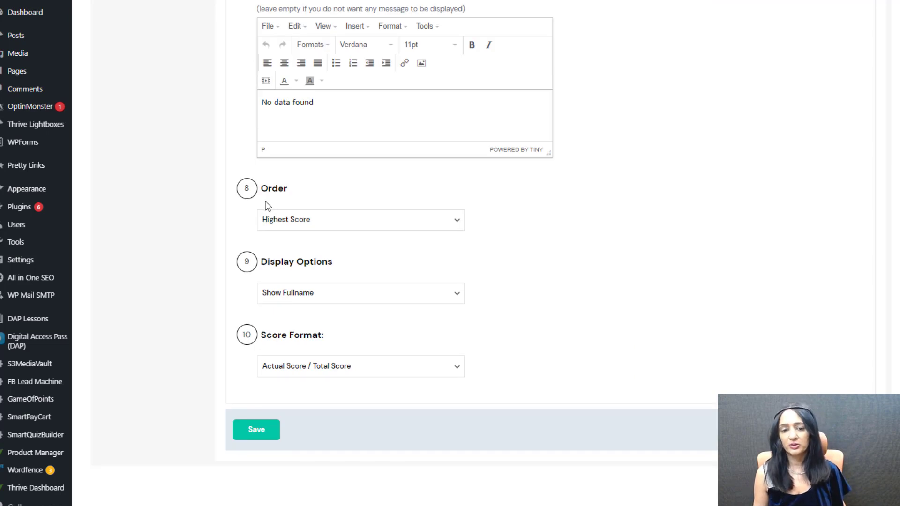
# - Set the leaderboard ranking order to Highest Score
pyautogui.click(297, 224)
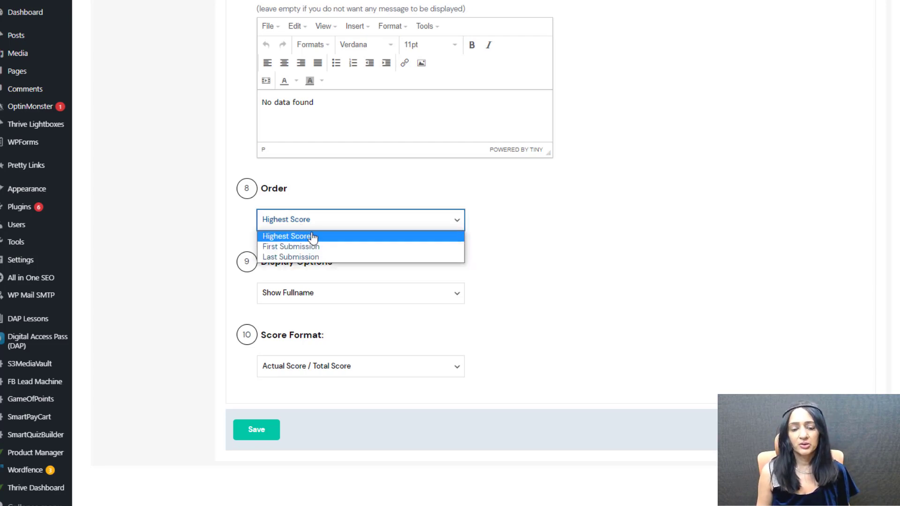
pyautogui.click(282, 247)
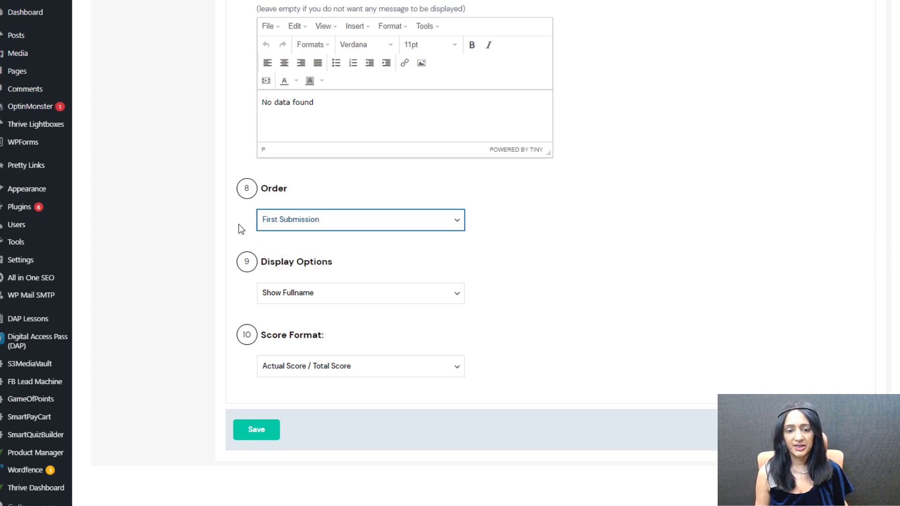
pyautogui.click(319, 226)
pyautogui.click(310, 257)
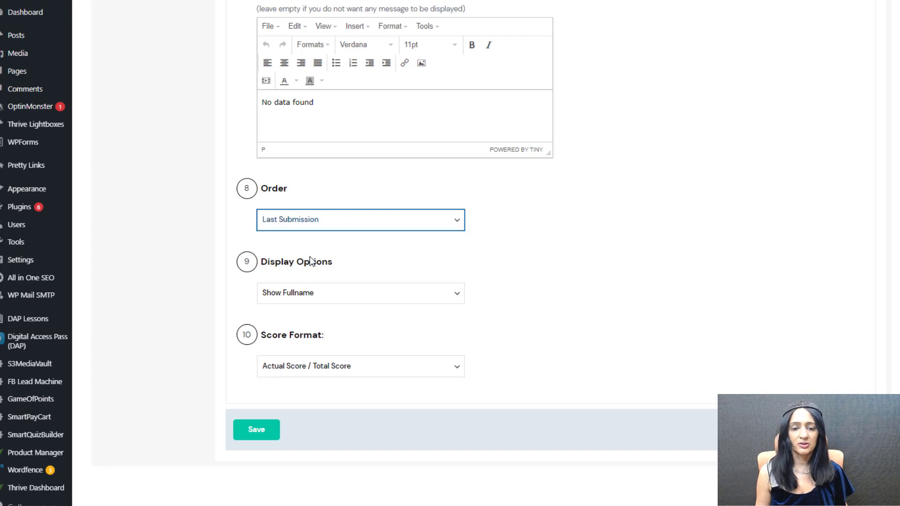
pyautogui.click(365, 212)
pyautogui.click(299, 235)
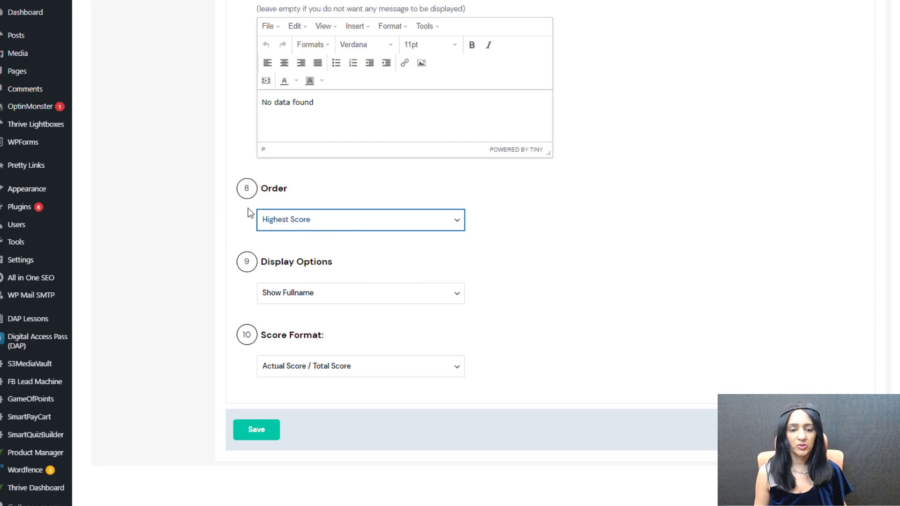
# - Set Display Options to Show First Name and Score Format to In Percent
pyautogui.click(302, 295)
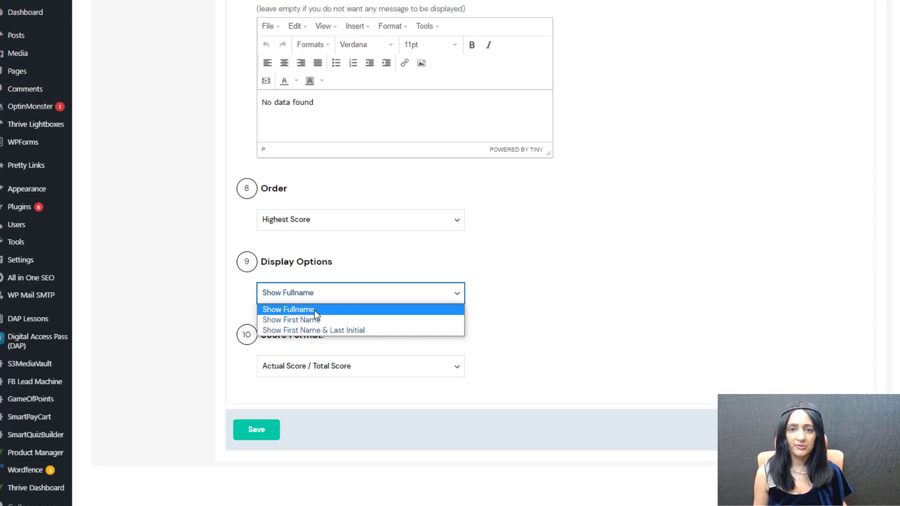
pyautogui.click(206, 243)
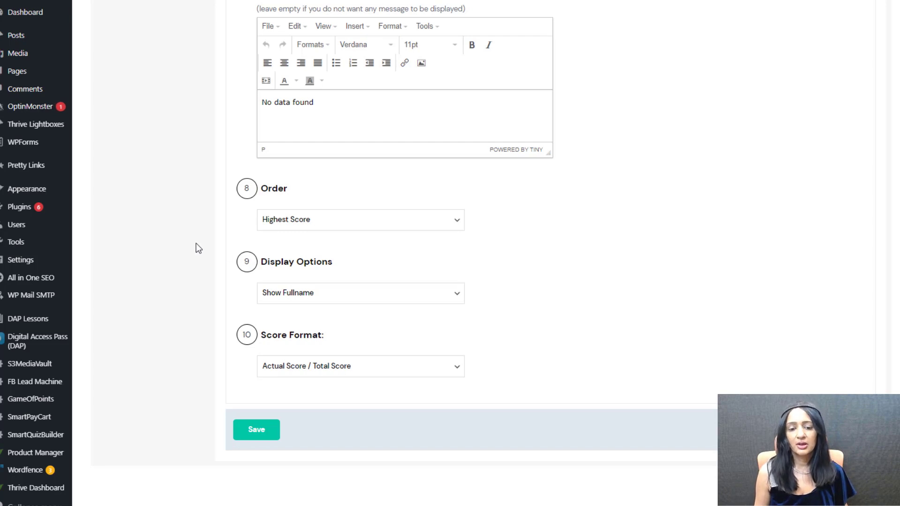
pyautogui.click(355, 294)
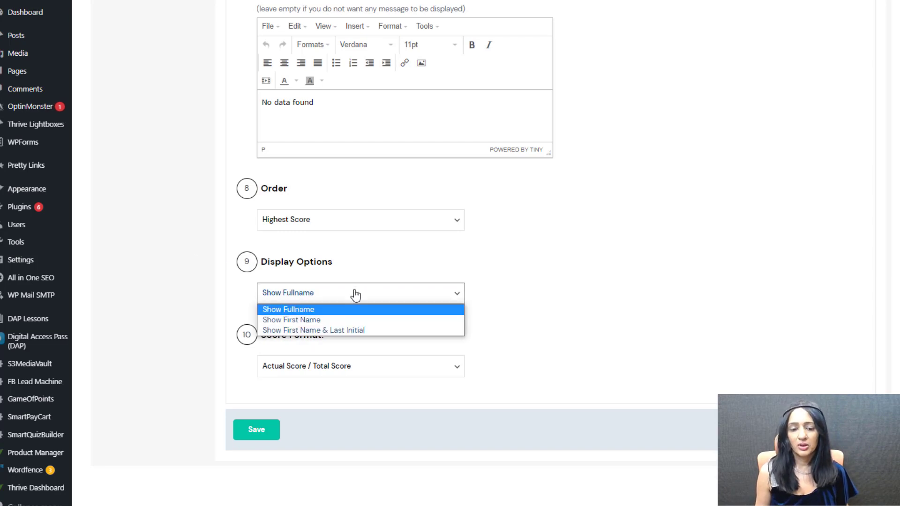
pyautogui.click(308, 322)
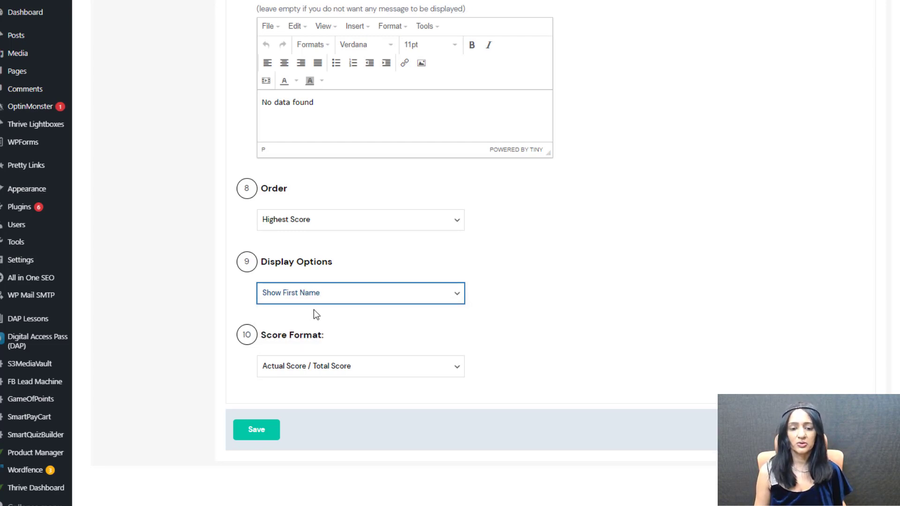
pyautogui.click(341, 370)
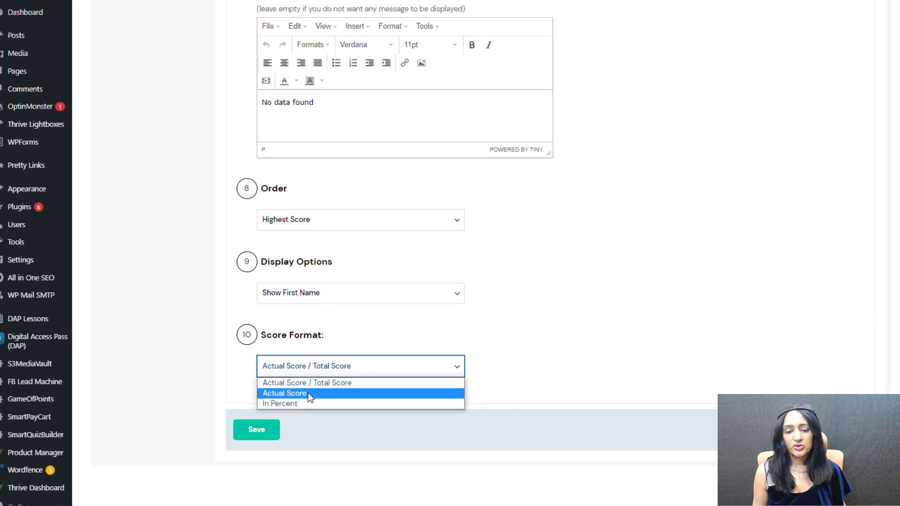
pyautogui.click(275, 403)
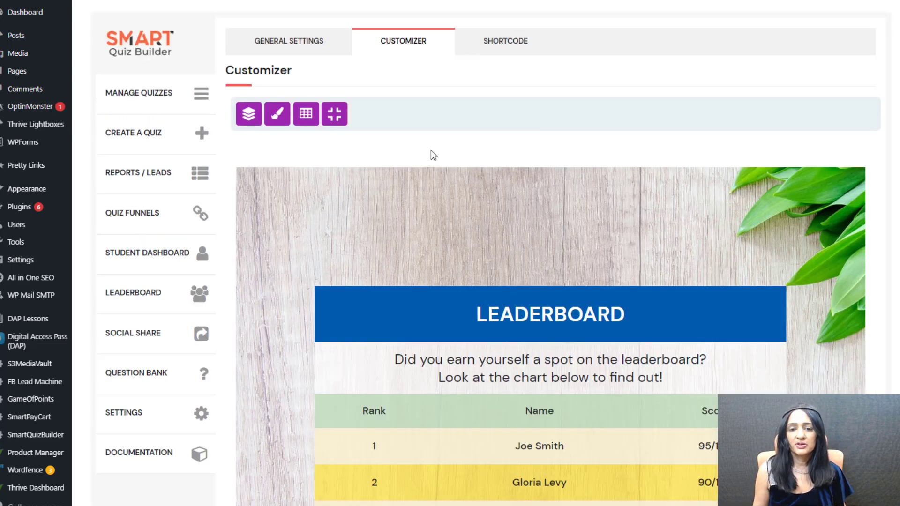
# - Try a 0.3 background image opacity, then restore full opacity
pyautogui.scroll(-1, 402, 203)
pyautogui.scroll(-2, 825, 251)
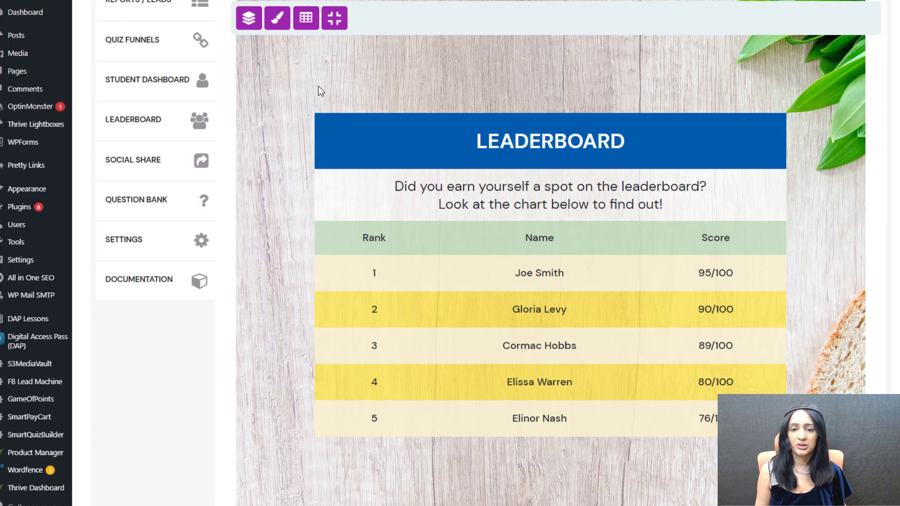
pyautogui.scroll(2, 282, 65)
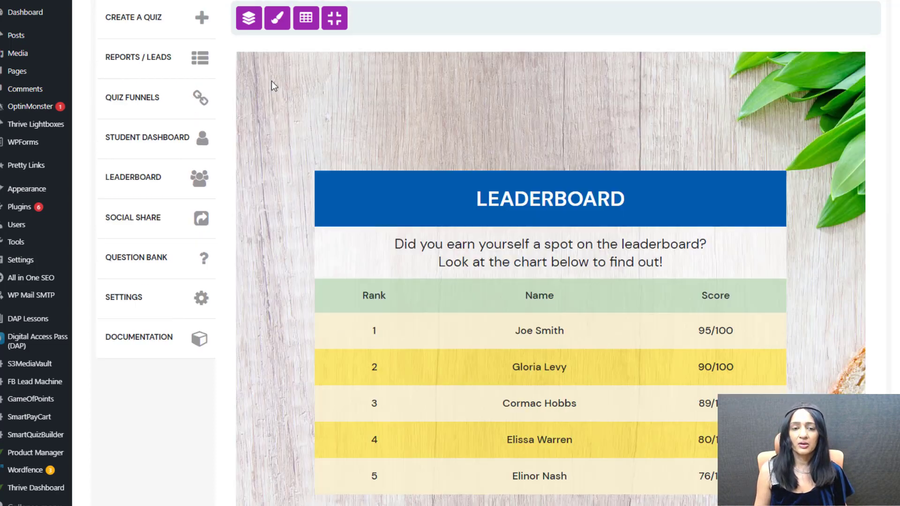
pyautogui.click(279, 22)
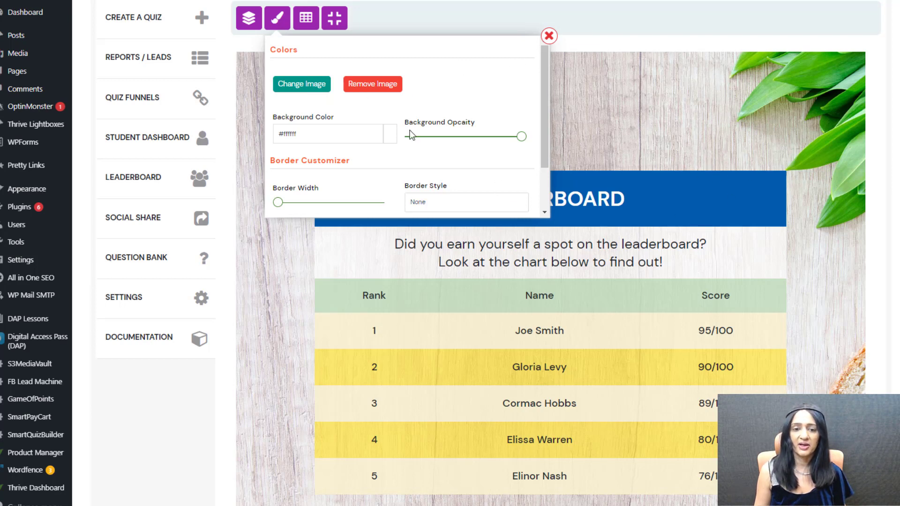
pyautogui.moveTo(435, 140)
pyautogui.moveTo(521, 136)
pyautogui.mouseDown()
pyautogui.moveTo(443, 137)
pyautogui.moveTo(516, 136)
pyautogui.mouseUp()
pyautogui.click(549, 35)
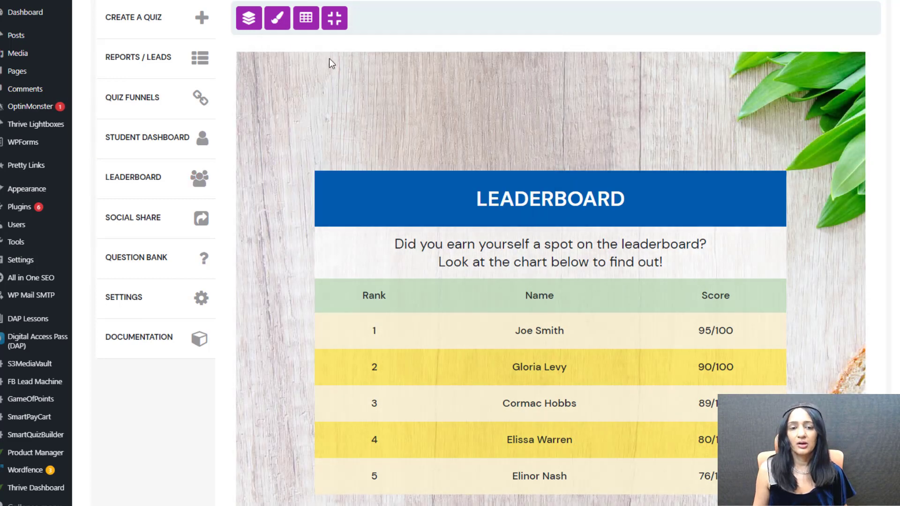
# - Increase the Inside Section Width in the Width/Height settings
pyautogui.click(258, 21)
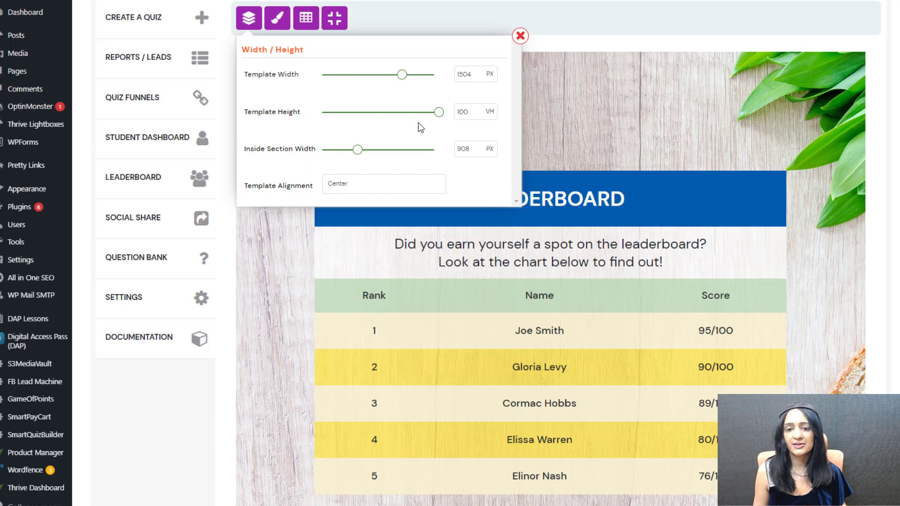
pyautogui.moveTo(437, 112)
pyautogui.mouseDown()
pyautogui.moveTo(389, 121)
pyautogui.moveTo(455, 114)
pyautogui.mouseUp()
pyautogui.moveTo(351, 152)
pyautogui.mouseDown()
pyautogui.moveTo(359, 155)
pyautogui.moveTo(342, 154)
pyautogui.moveTo(367, 154)
pyautogui.moveTo(356, 154)
pyautogui.mouseUp()
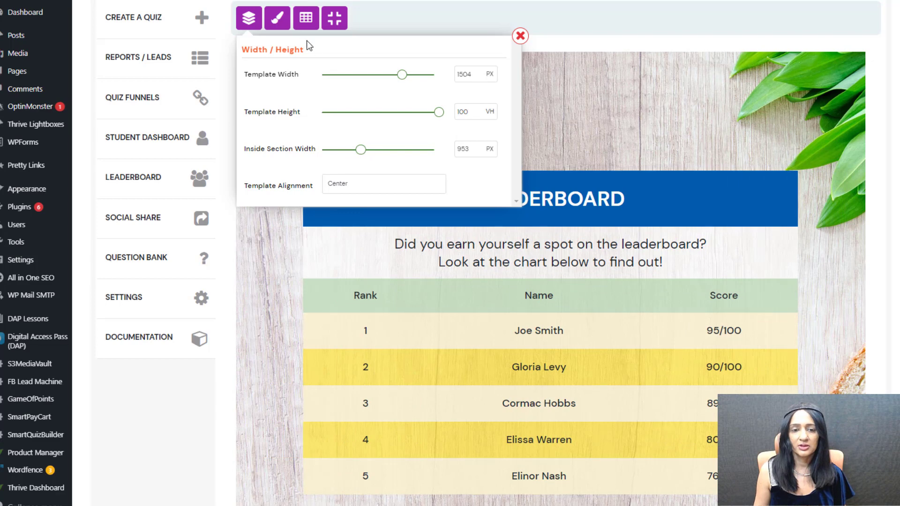
pyautogui.click(307, 18)
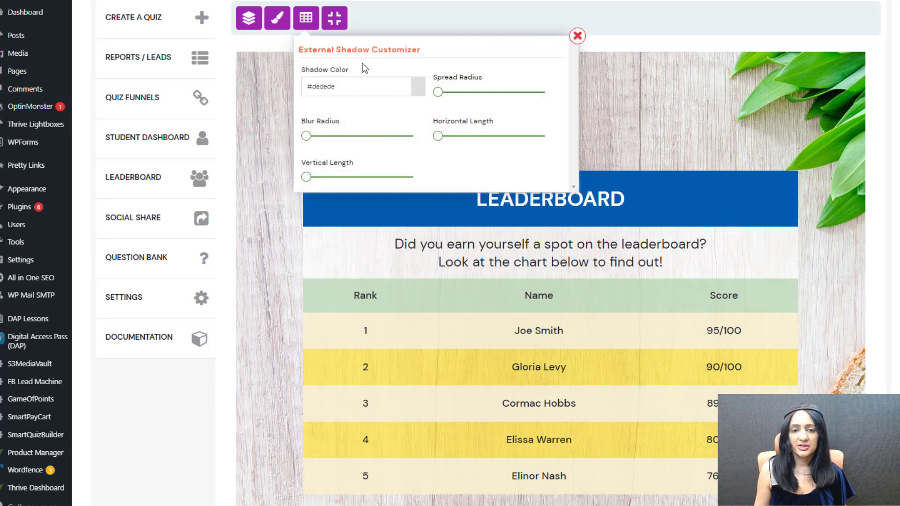
# - Set the Leaderboard Background banner colour to blue #274ad4
pyautogui.click(340, 17)
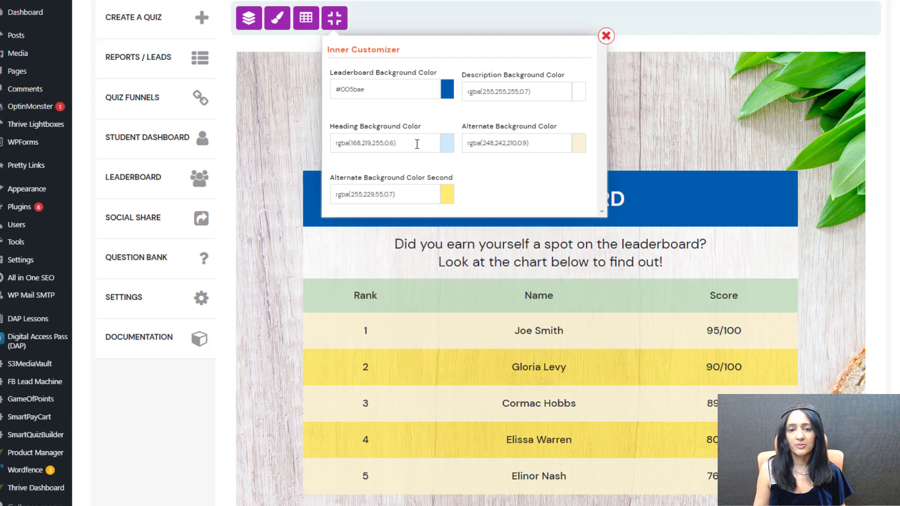
pyautogui.click(447, 90)
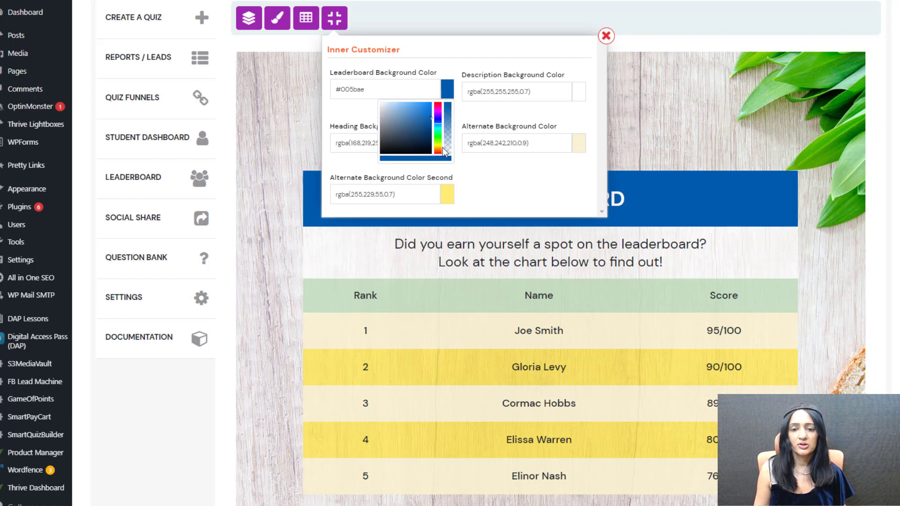
pyautogui.click(438, 147)
pyautogui.click(426, 122)
pyautogui.click(428, 131)
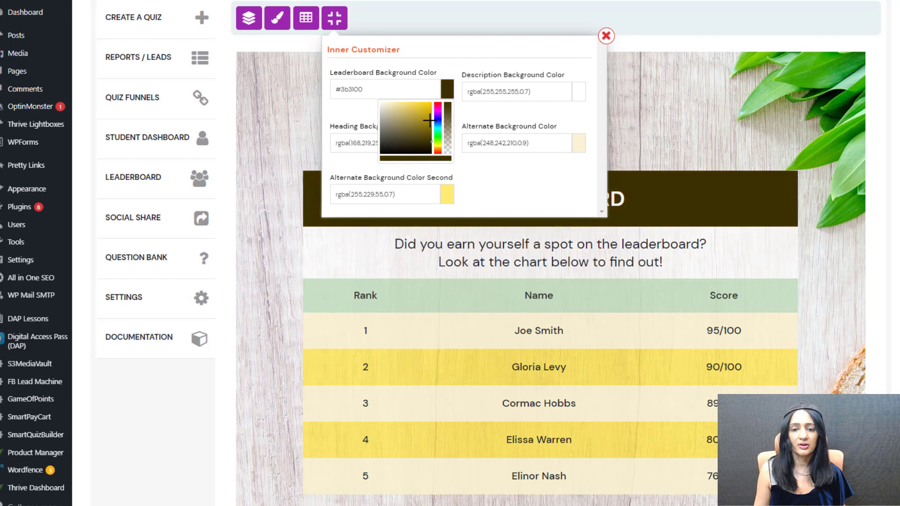
pyautogui.click(437, 104)
pyautogui.click(422, 110)
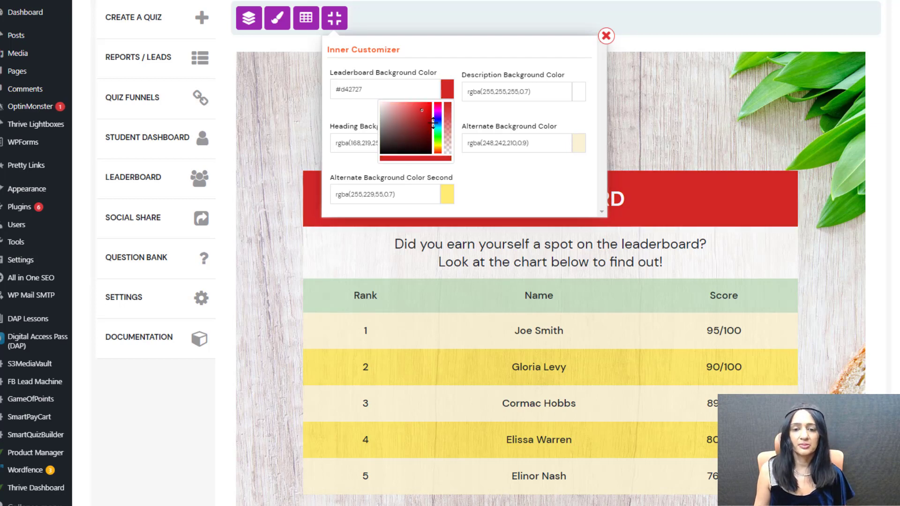
pyautogui.click(436, 119)
pyautogui.click(436, 122)
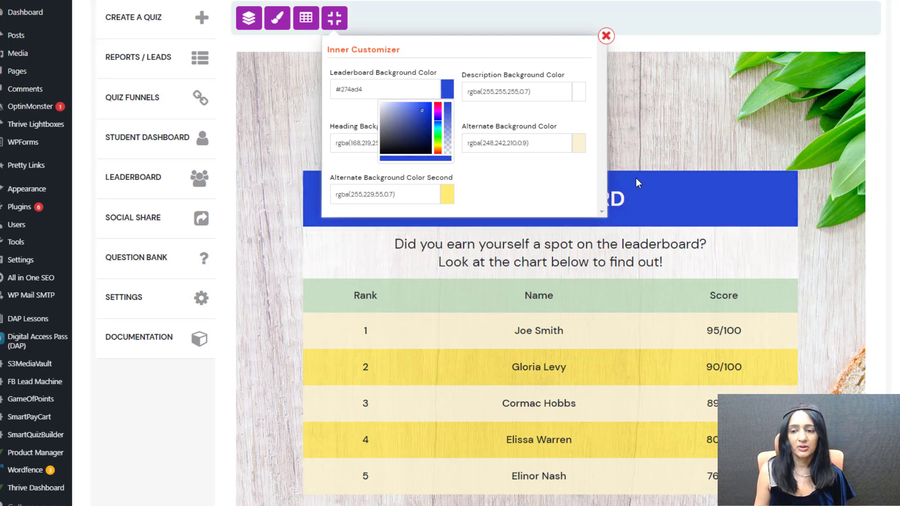
pyautogui.click(675, 178)
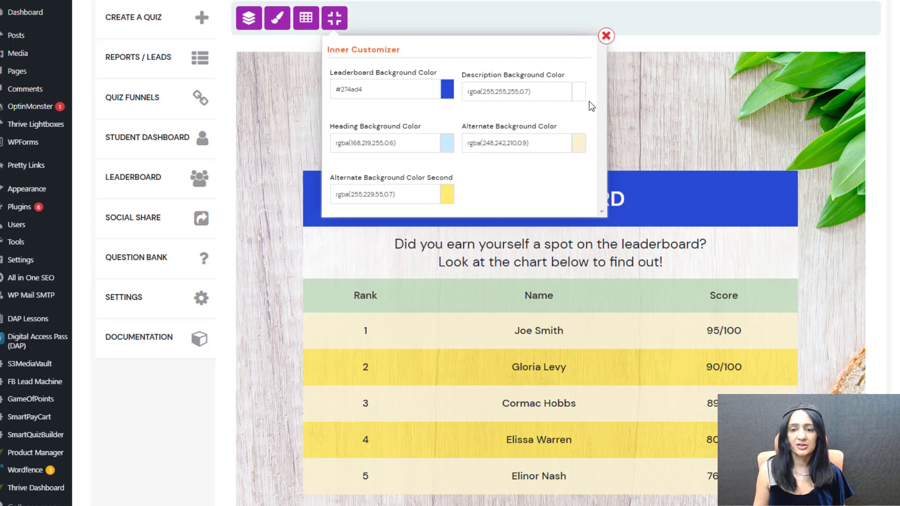
# - Make the description band a slightly translucent white, rgba(255,255,255,0.76)
pyautogui.click(579, 91)
pyautogui.click(544, 119)
pyautogui.moveTo(531, 108); pyautogui.dragTo(511, 104)
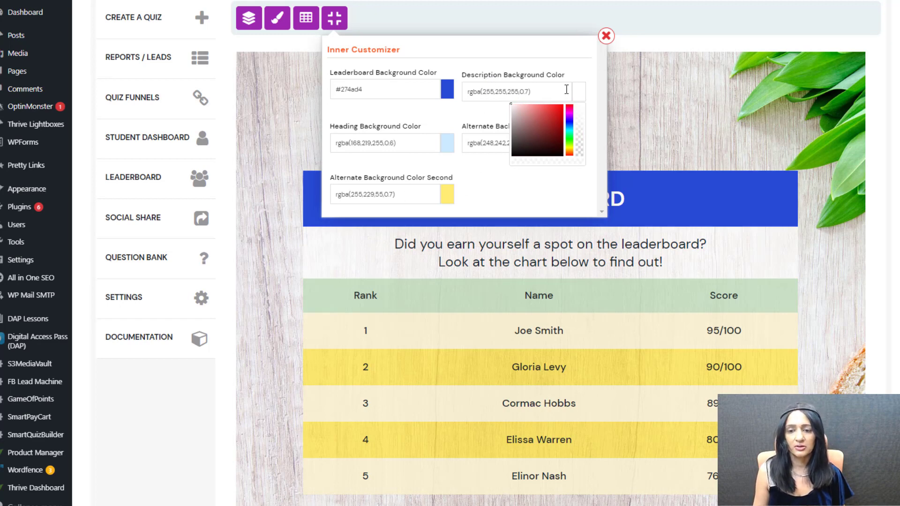
pyautogui.click(586, 119)
pyautogui.click(581, 94)
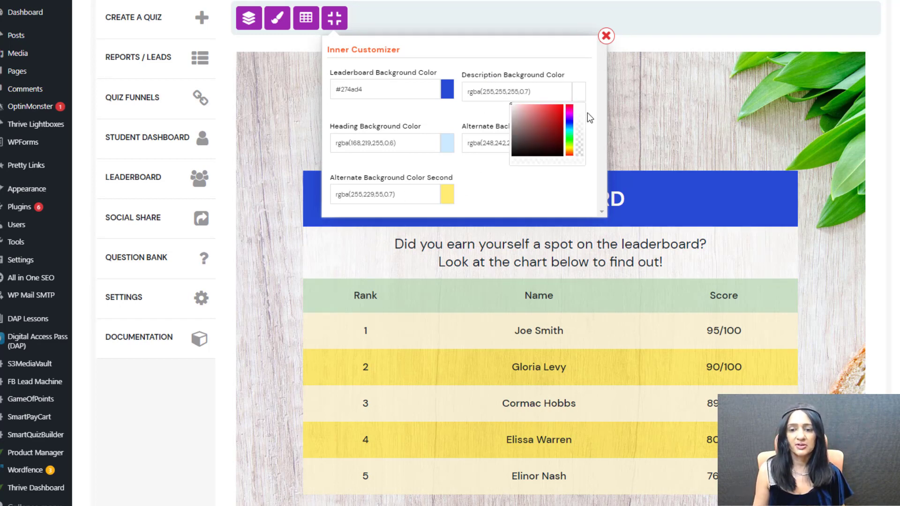
pyautogui.moveTo(581, 117)
pyautogui.mouseDown()
pyautogui.moveTo(581, 132)
pyautogui.moveTo(583, 105)
pyautogui.mouseUp()
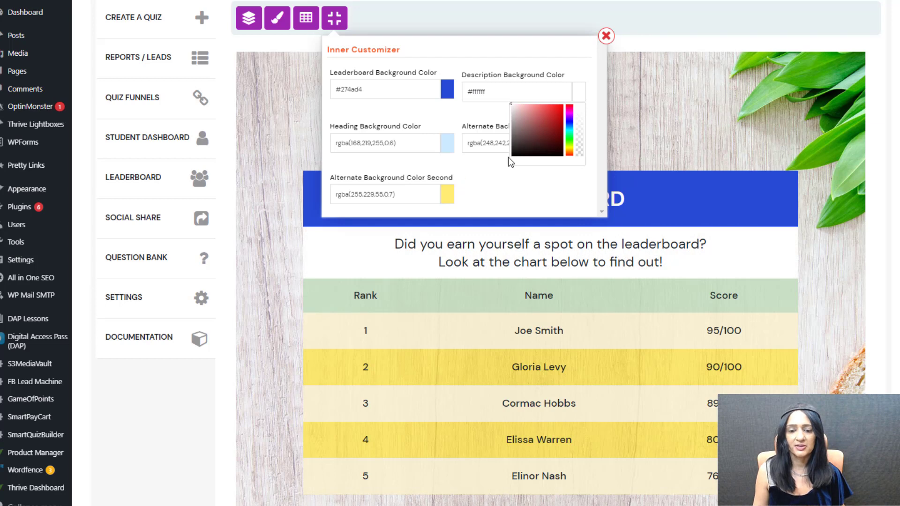
pyautogui.click(580, 117)
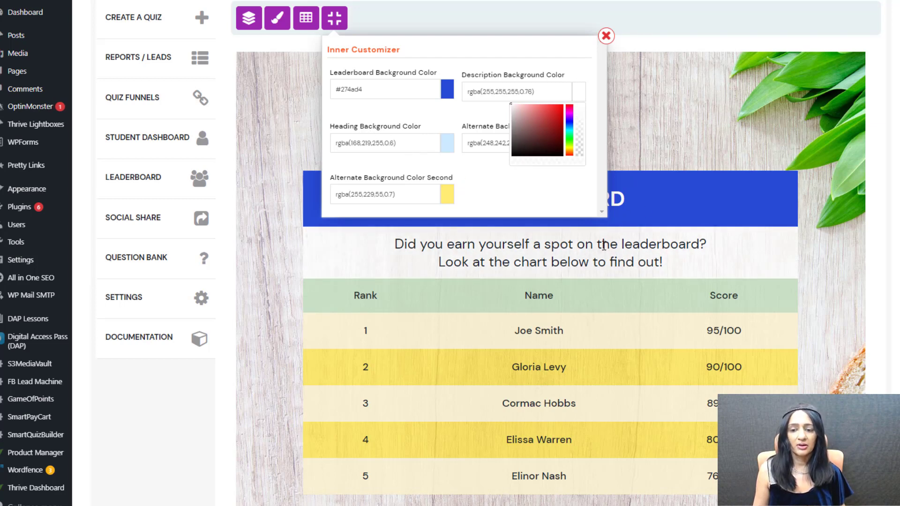
# - Set a dark Heading Background Color for the table's heading row
pyautogui.click(438, 139)
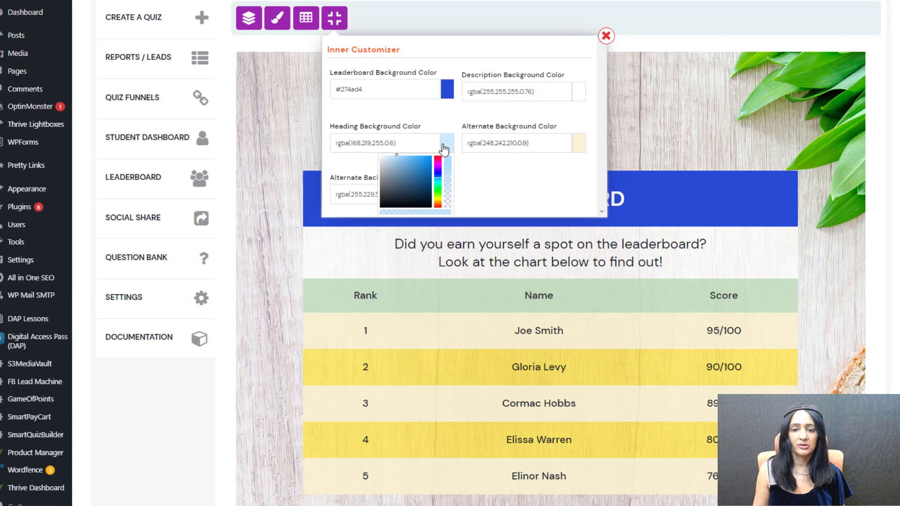
pyautogui.doubleClick(355, 143)
pyautogui.write('255')
pyautogui.doubleClick(365, 143)
pyautogui.write('255')
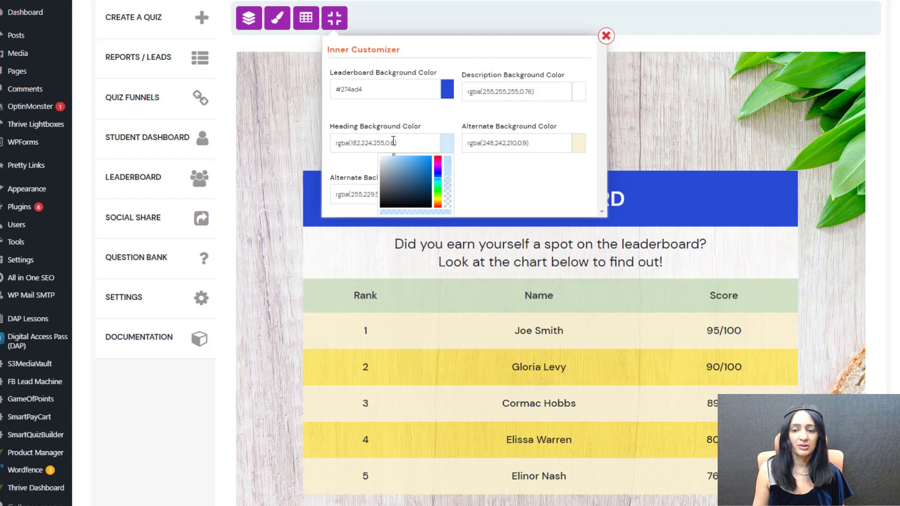
pyautogui.moveTo(409, 188); pyautogui.dragTo(439, 217)
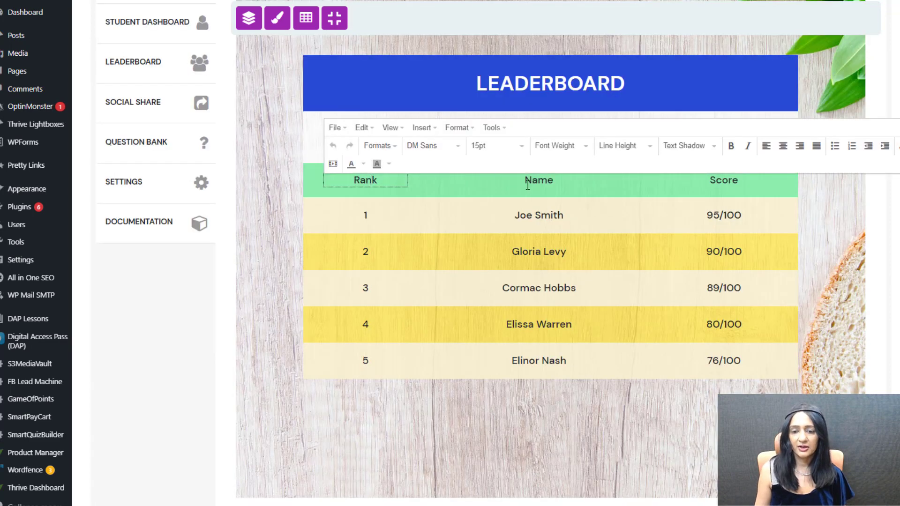
# - Check the Name, Score and LEADERBOARD heading texts, then close the text editor
pyautogui.click(528, 185)
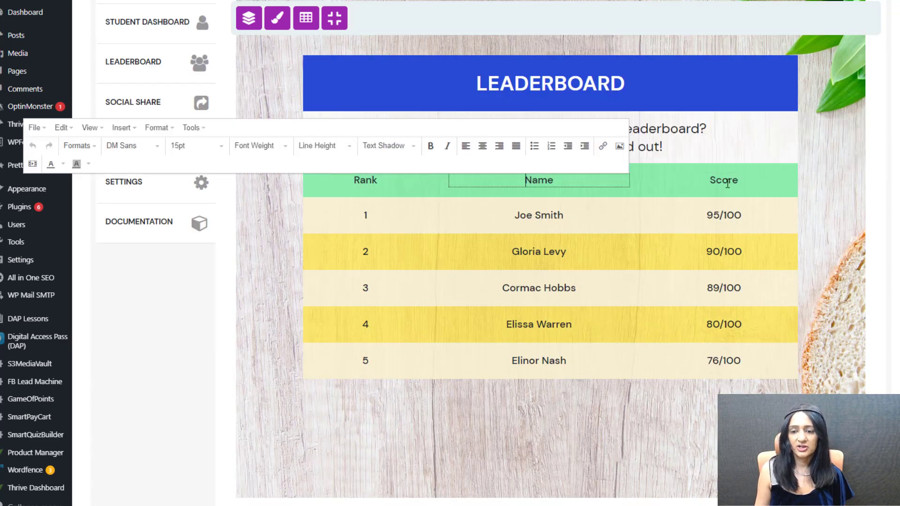
pyautogui.click(737, 180)
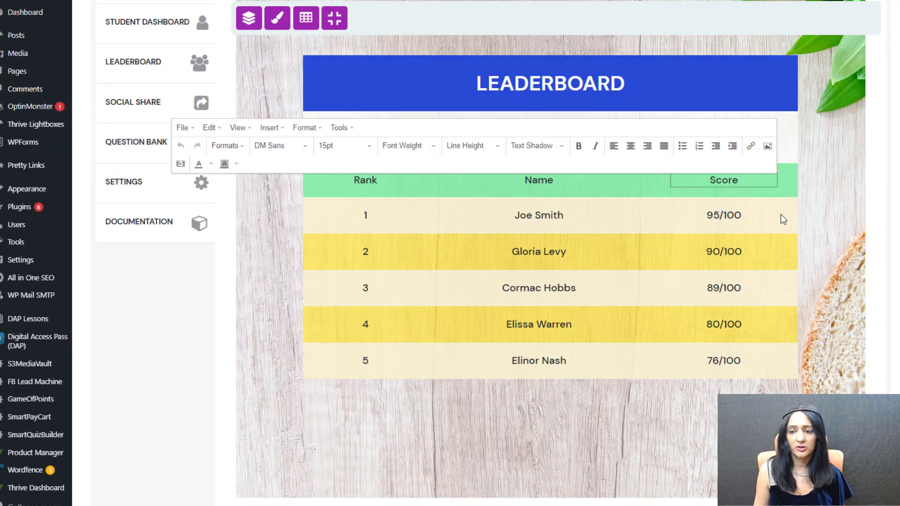
pyautogui.click(847, 232)
pyautogui.click(574, 96)
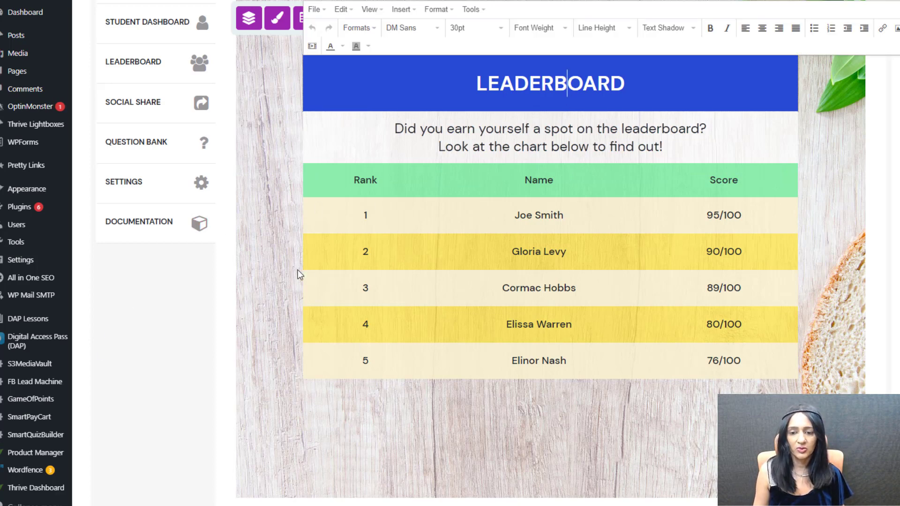
pyautogui.click(270, 302)
pyautogui.scroll(3, 269, 302)
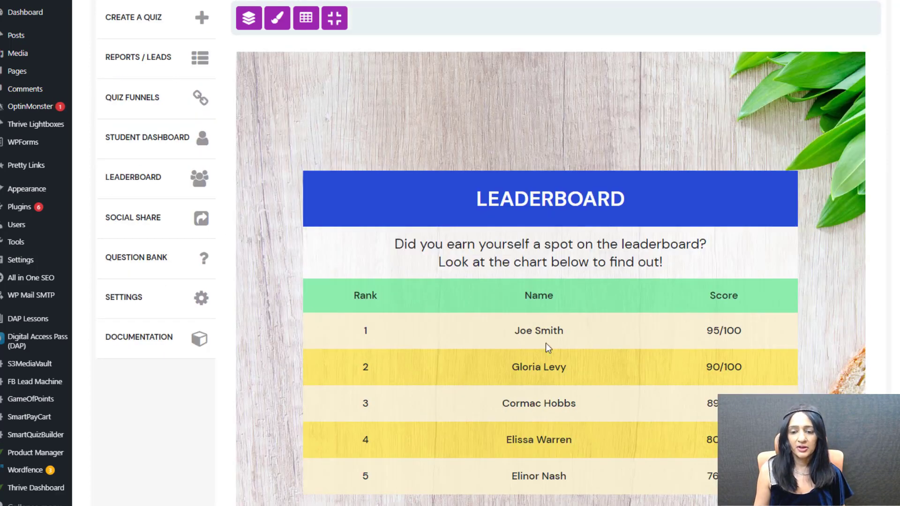
pyautogui.moveTo(511, 331); pyautogui.dragTo(671, 339)
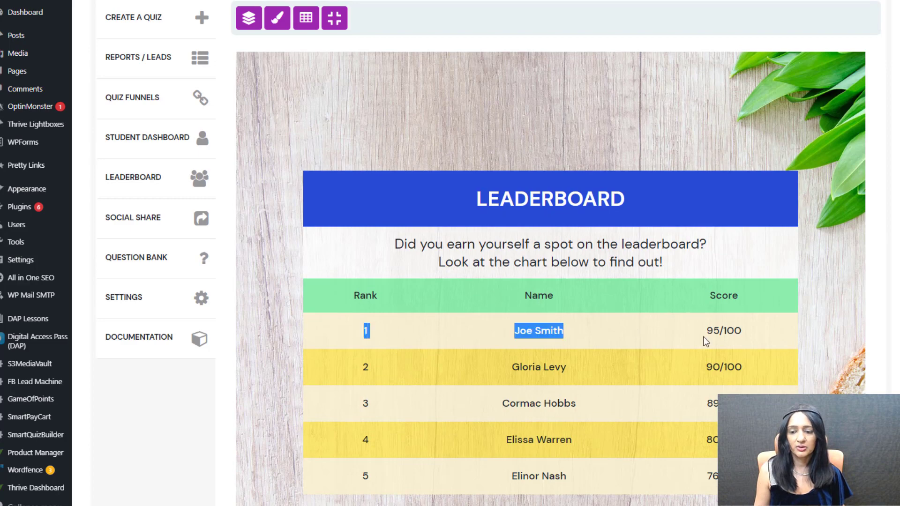
pyautogui.scroll(-5, 760, 338)
# - Save the leaderboard design and review, then close, the iframe embed code
pyautogui.click(538, 428)
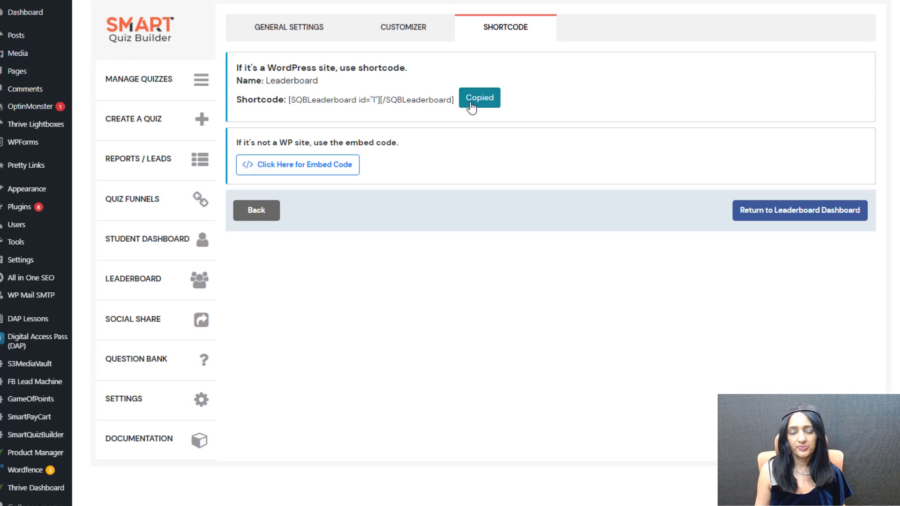
pyautogui.click(302, 164)
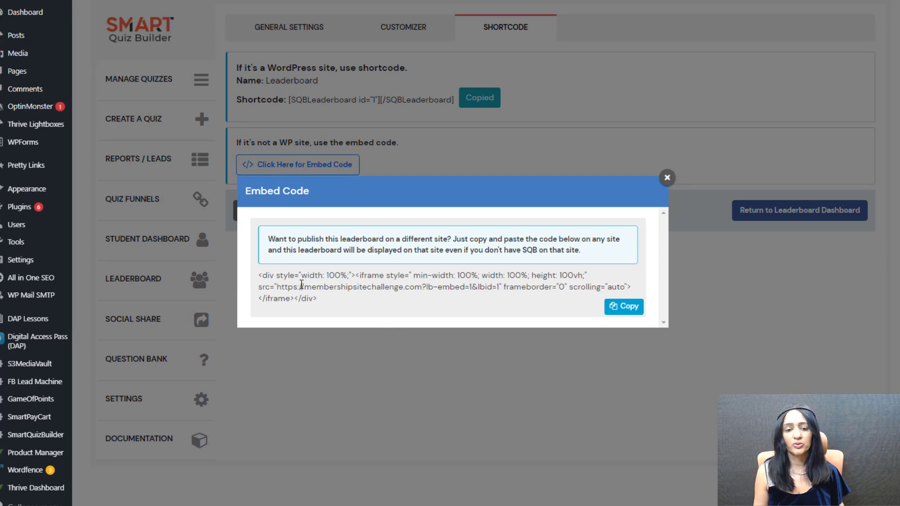
pyautogui.click(667, 177)
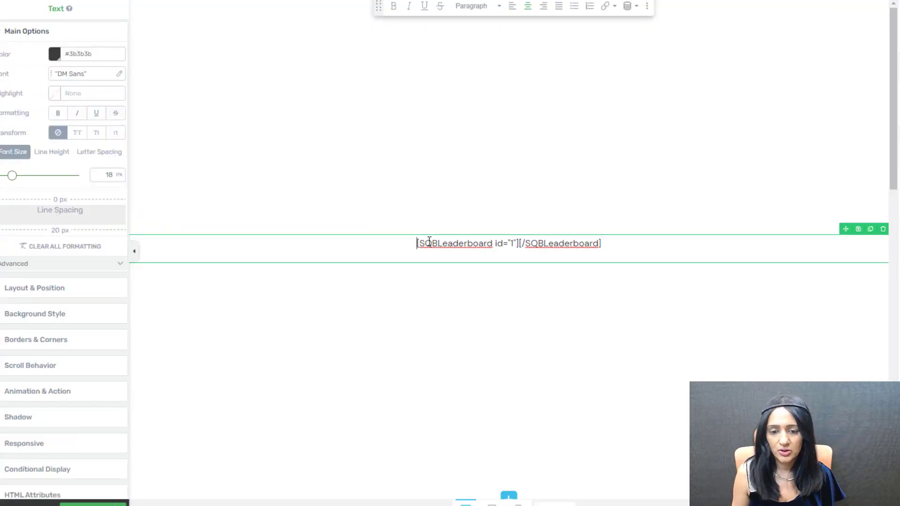
# - Select the pasted [SQBLeaderboard id="1"][/SQBLeaderboard] shortcode in the Text element
pyautogui.moveTo(417, 242); pyautogui.dragTo(693, 233)
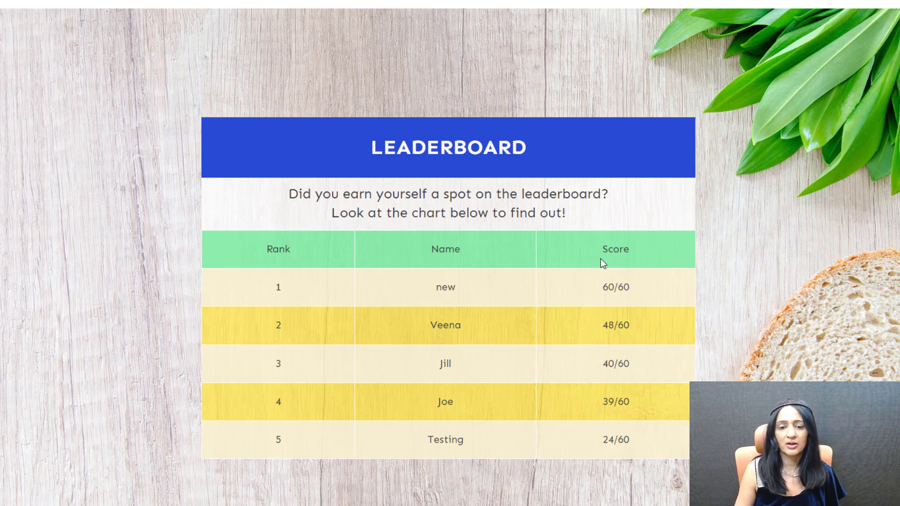
# - Scroll the live page below the leaderboard to the 'Don't want to be listed?' opt-out link
pyautogui.moveTo(567, 214); pyautogui.dragTo(249, 196)
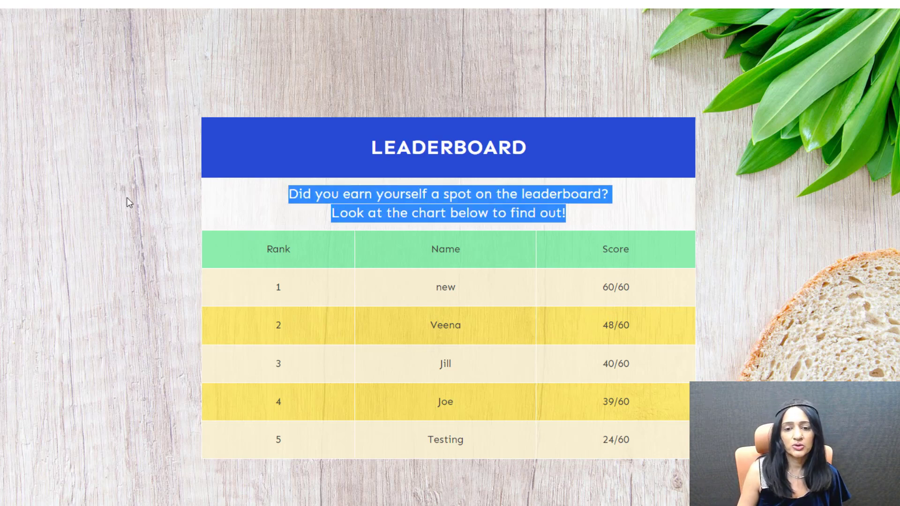
pyautogui.click(622, 216)
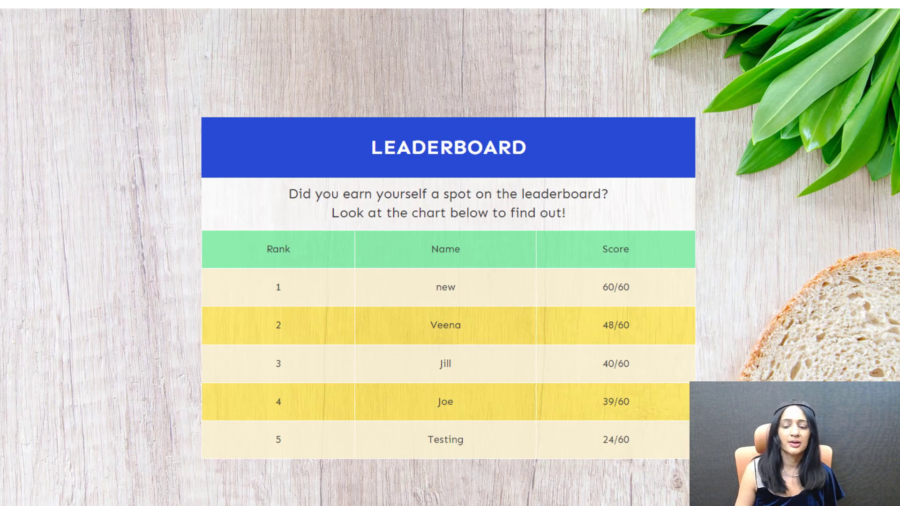
pyautogui.scroll(-4, 614, 361)
pyautogui.scroll(4, 628, 275)
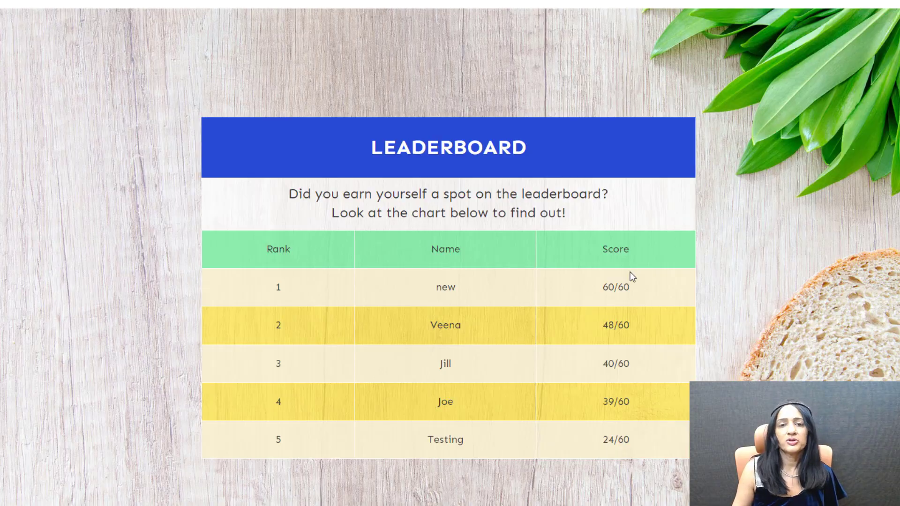
pyautogui.scroll(-6, 524, 298)
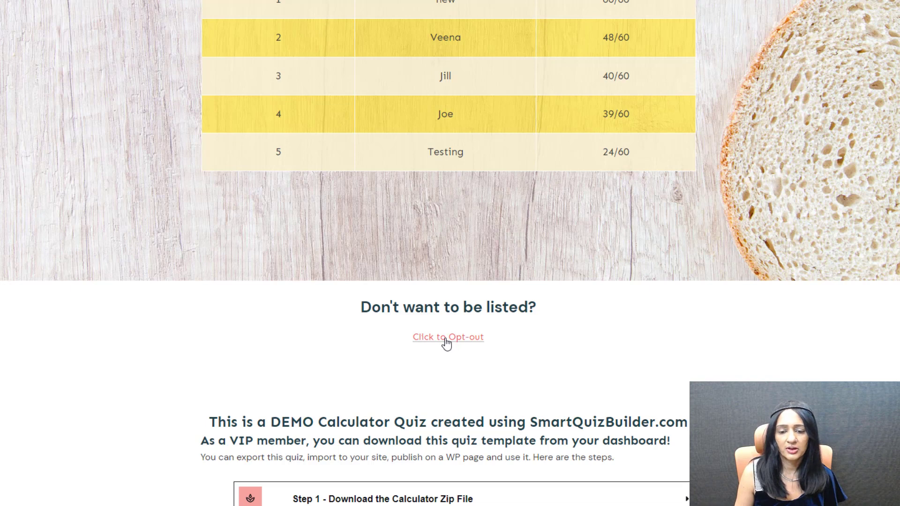
# - Opt out via 'Click to Opt-out', confirm, and check the leaderboard now lists four players
pyautogui.moveTo(514, 345); pyautogui.dragTo(410, 341)
pyautogui.click(492, 373)
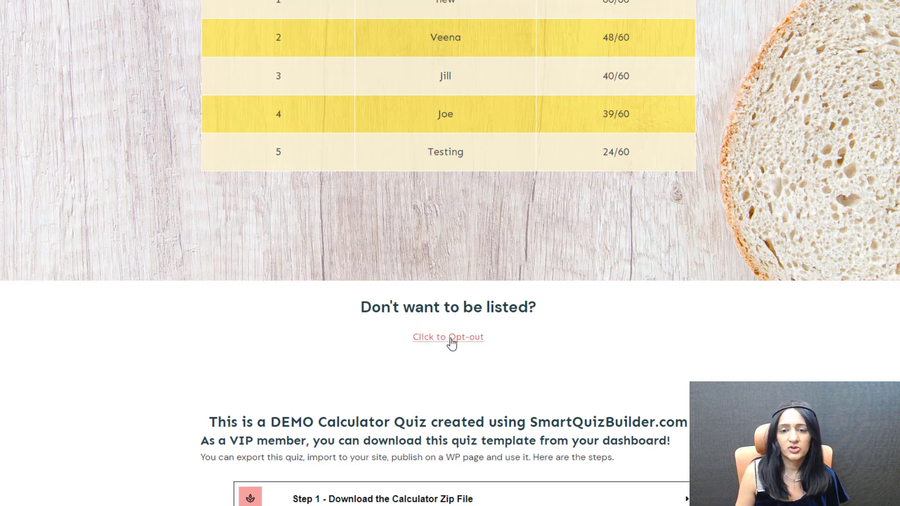
pyautogui.click(451, 343)
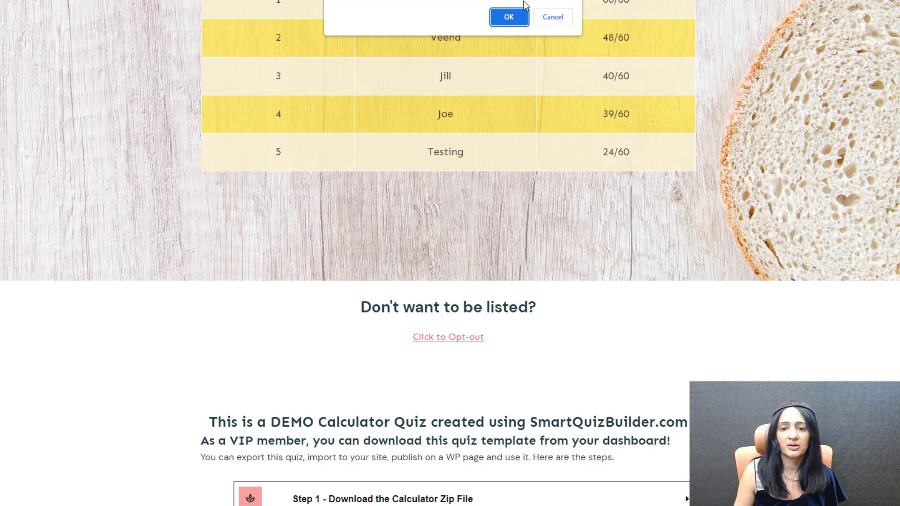
pyautogui.click(516, 18)
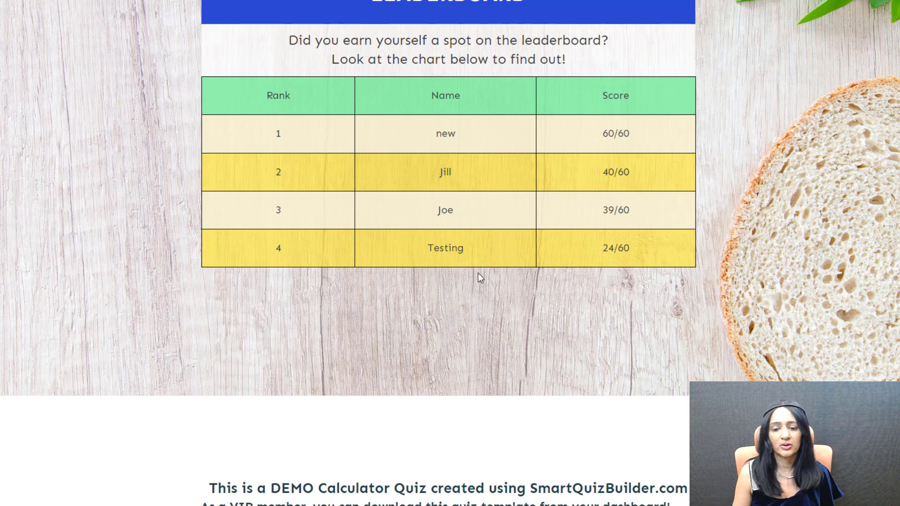
pyautogui.scroll(3, 475, 277)
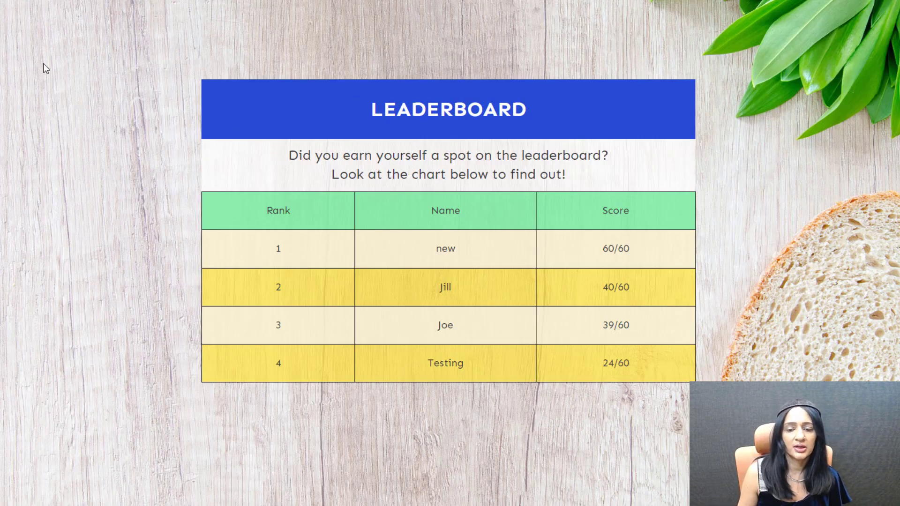
pyautogui.scroll(-4, 367, 375)
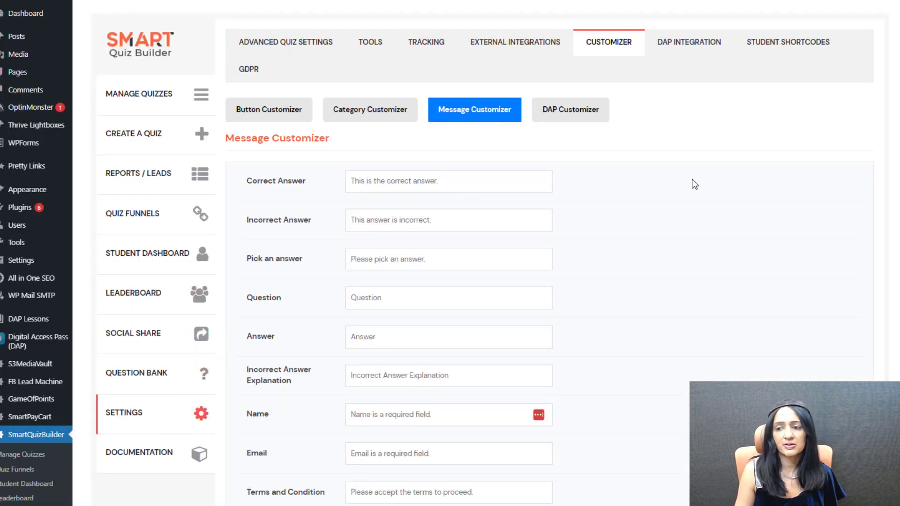
# - Review the opt-out confirmation, logged-in-to-opt-out and 'Click to Opt-out' texts in Message Customizer
pyautogui.scroll(-20, 880, 331)
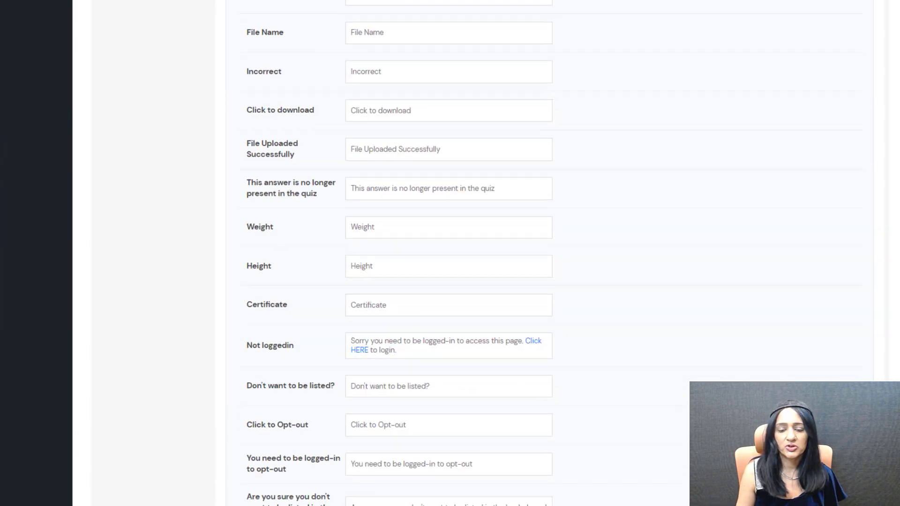
pyautogui.click(381, 390)
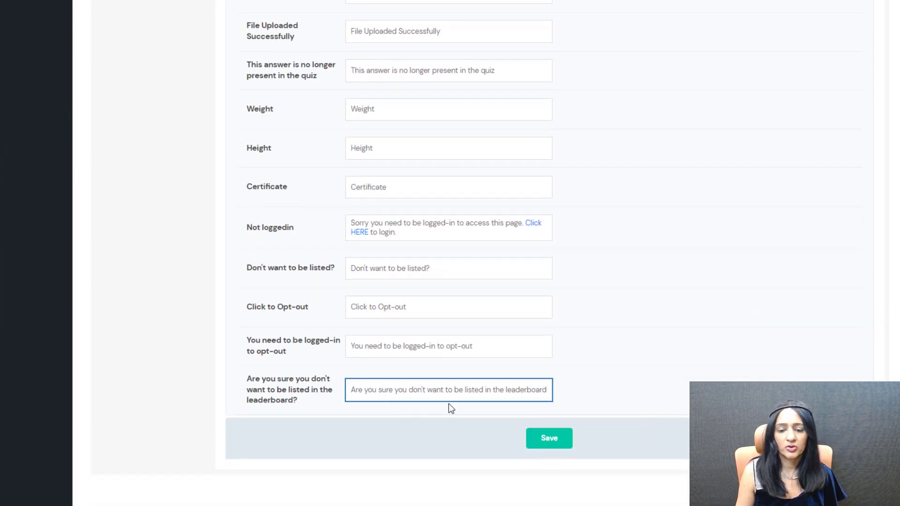
pyautogui.moveTo(521, 394); pyautogui.dragTo(394, 367)
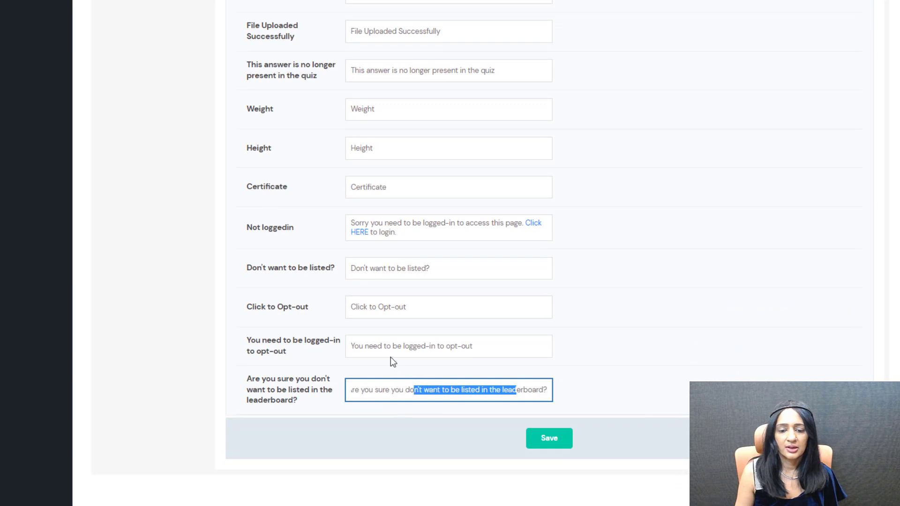
pyautogui.click(378, 354)
pyautogui.moveTo(490, 347); pyautogui.dragTo(312, 346)
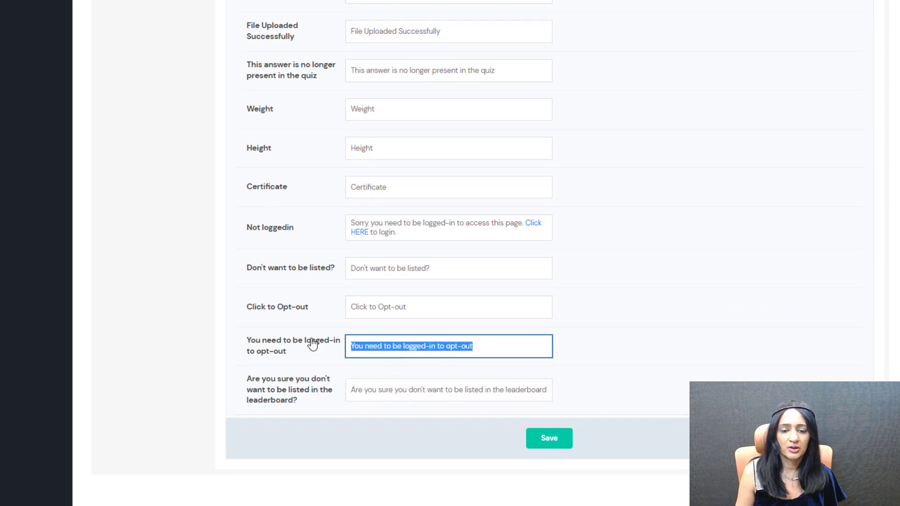
pyautogui.moveTo(426, 303); pyautogui.dragTo(348, 309)
pyautogui.click(414, 314)
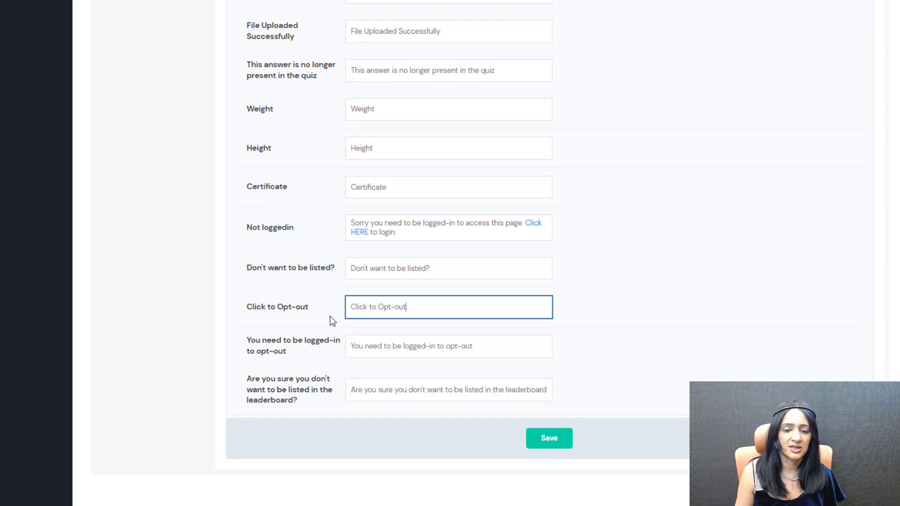
pyautogui.moveTo(426, 309); pyautogui.dragTo(339, 312)
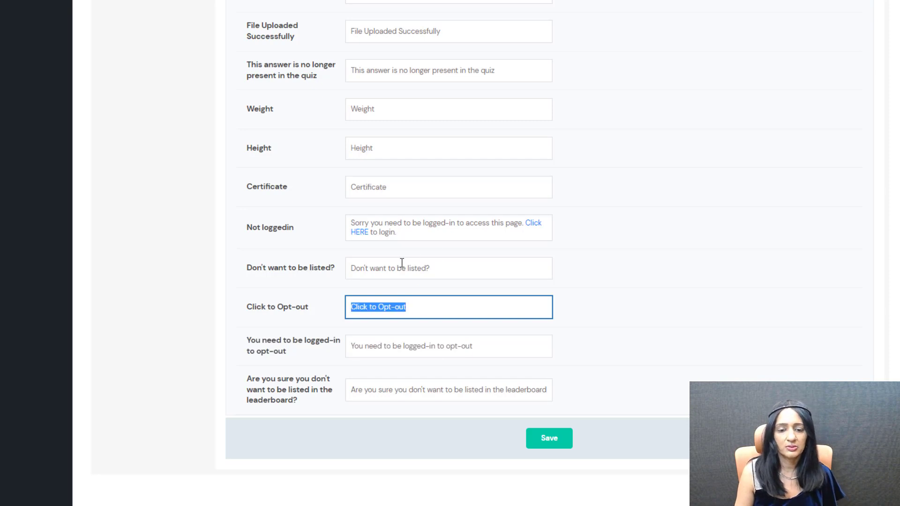
pyautogui.click(532, 293)
pyautogui.scroll(20, 617, 243)
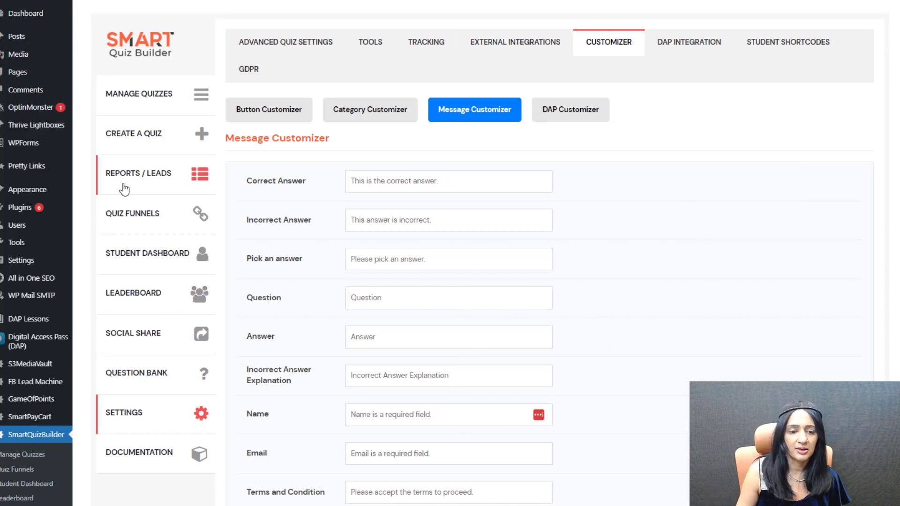
# - Run the Reports / Leads leaderboard report for Leaderboard (ID : 1)
pyautogui.click(158, 179)
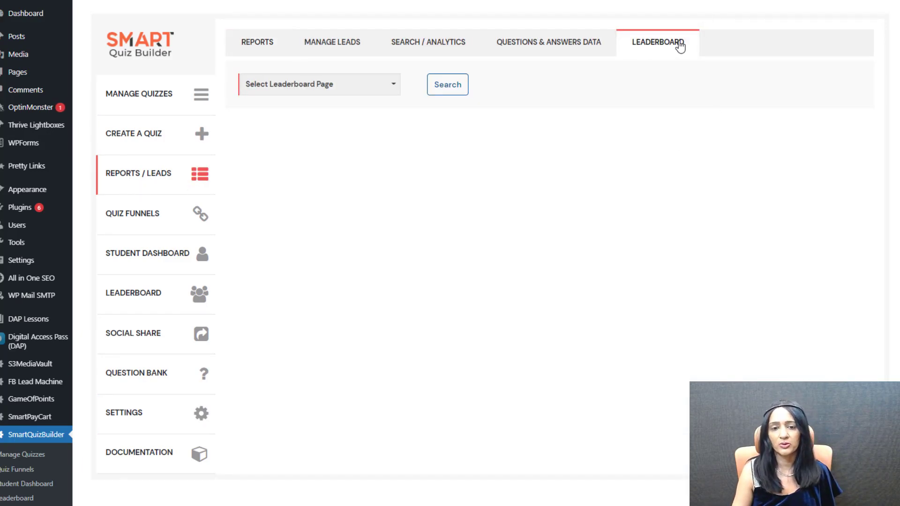
pyautogui.click(350, 85)
pyautogui.click(301, 124)
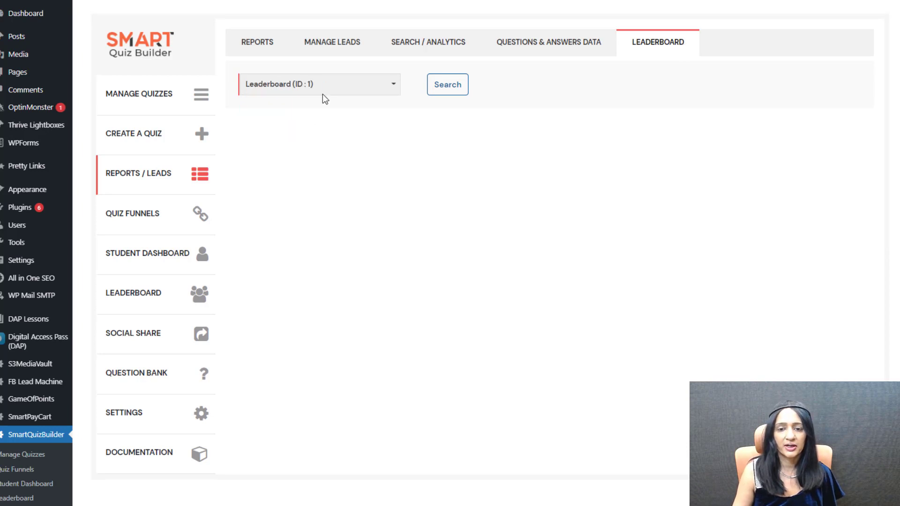
pyautogui.click(458, 89)
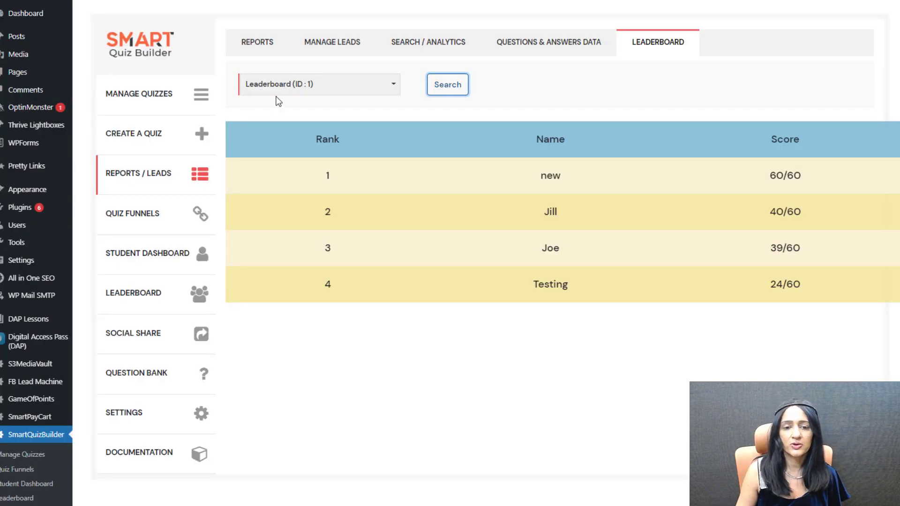